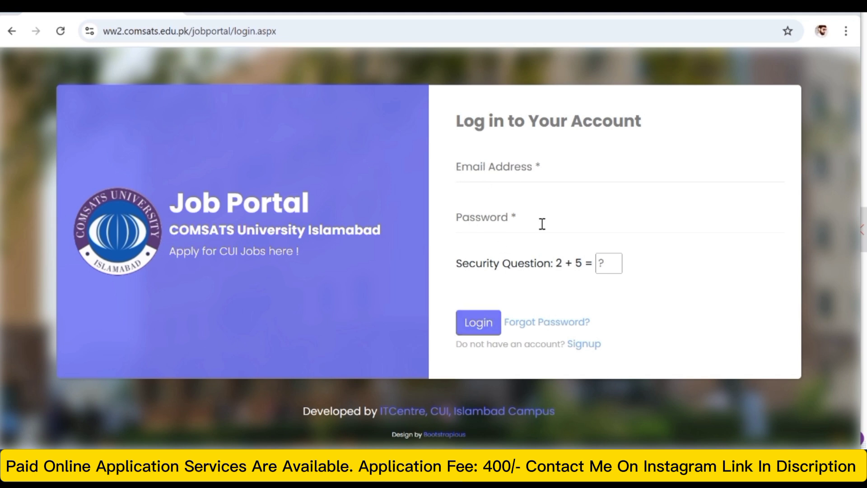
- Open the sign-up form for a new Job Portal account and choose Islamabad as the campus
click(578, 346)
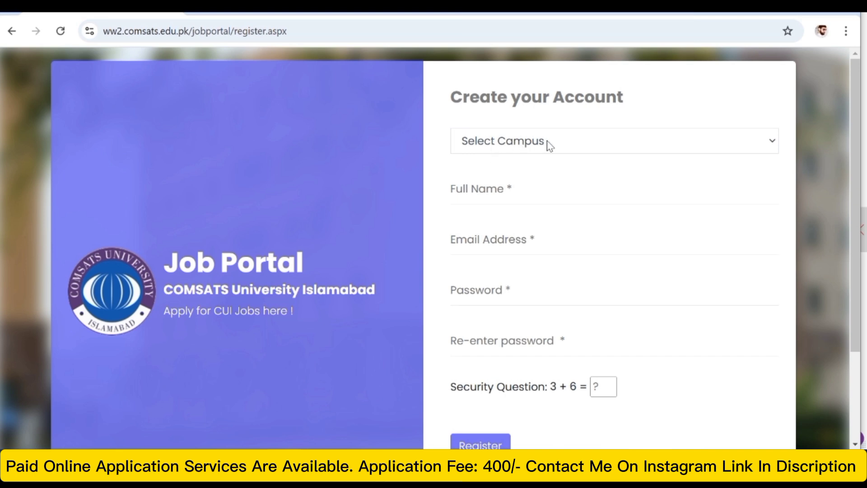
click(775, 144)
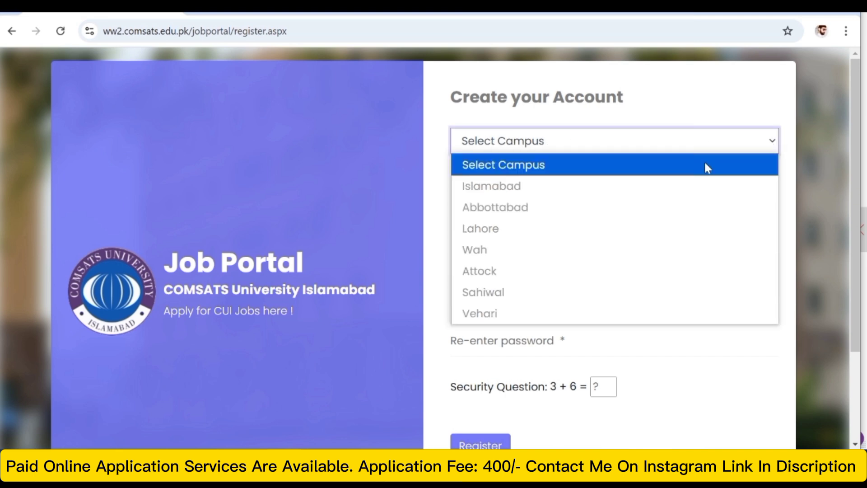
click(556, 190)
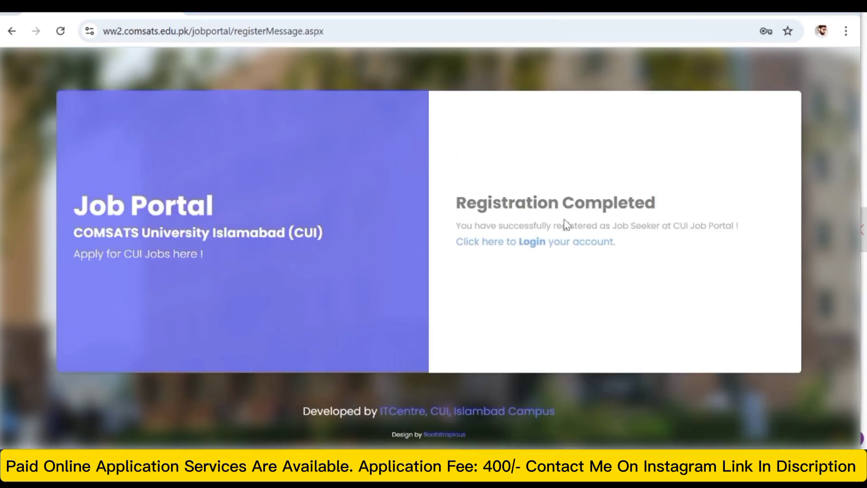
drag(463, 202, 657, 208)
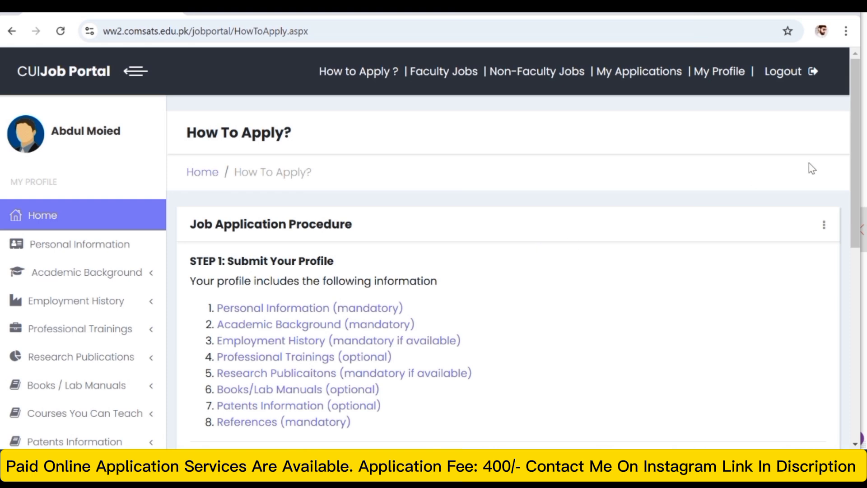
- Read the job application procedure, from the required profile sections through to sending the application form and documents to CUI
drag(855, 162, 858, 188)
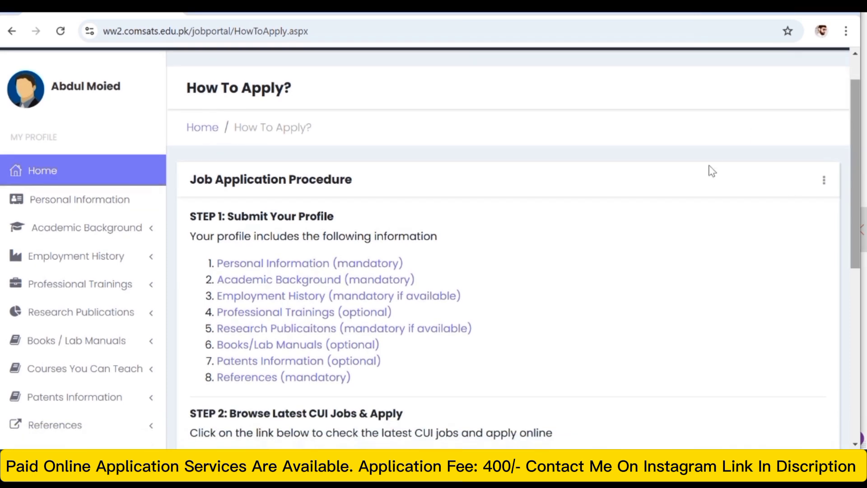
drag(187, 221, 416, 429)
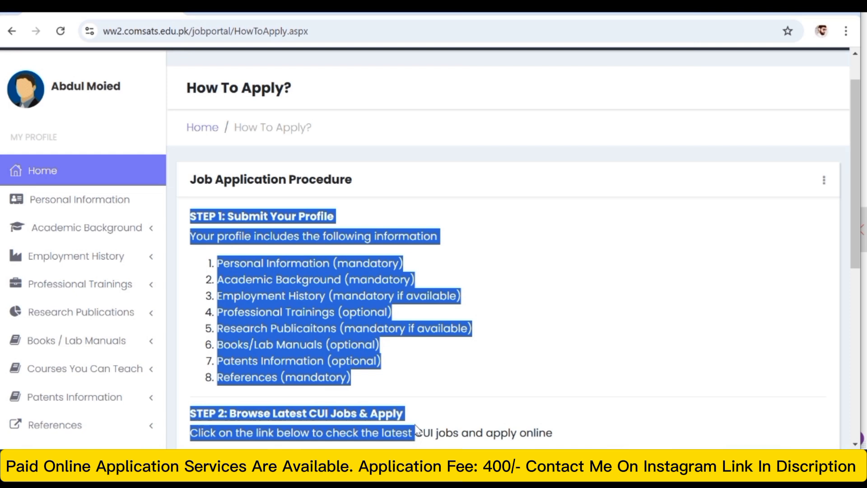
click(557, 352)
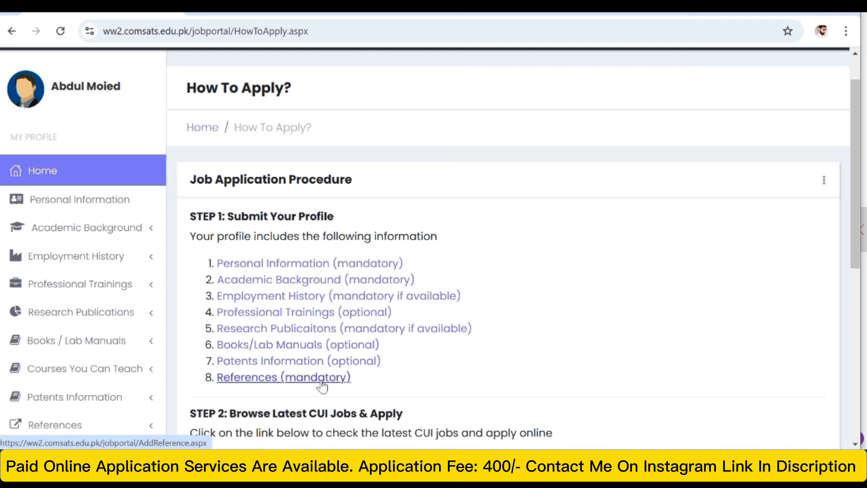
drag(851, 201, 842, 254)
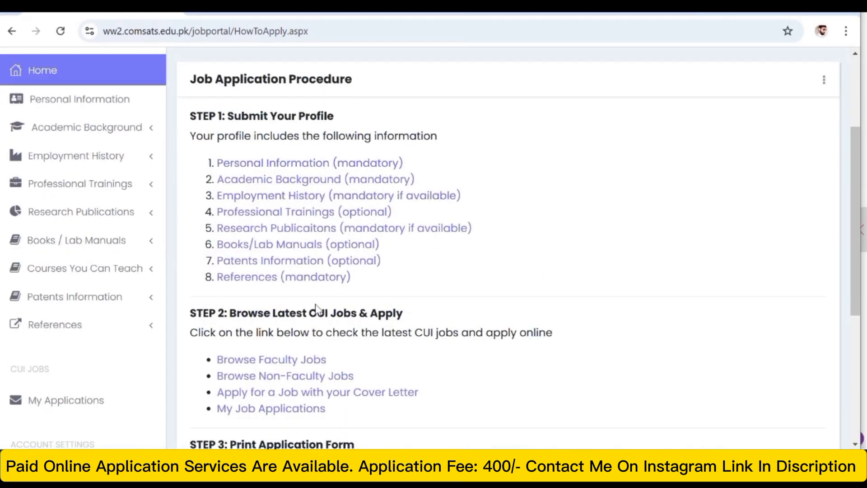
drag(852, 195, 845, 328)
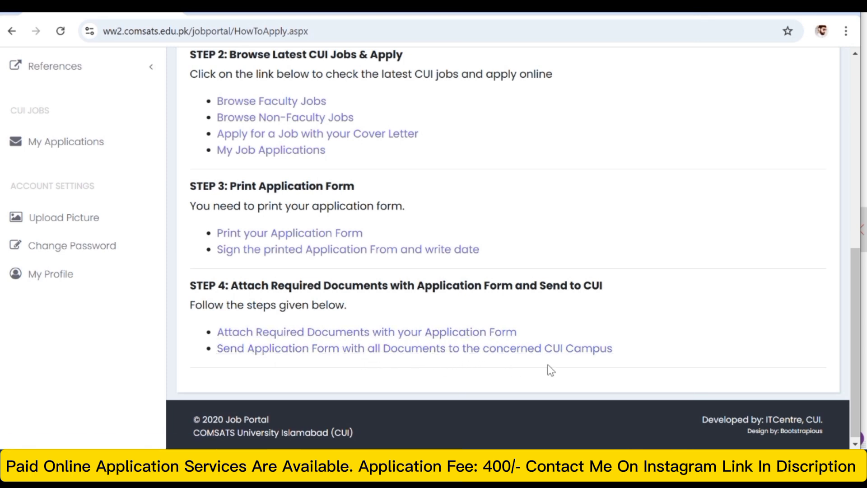
- Open the mandatory Personal Information form from the profile submission step and bring up its Profile Information fields
drag(857, 338, 851, 295)
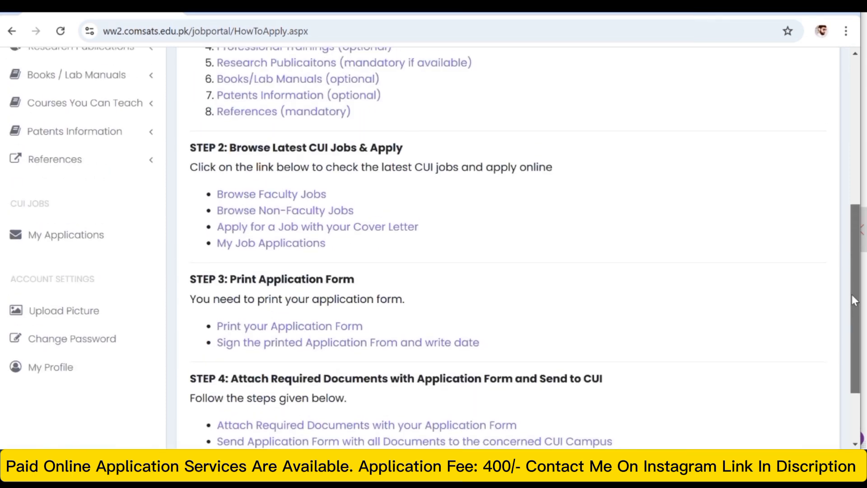
scroll(851, 295, up, 2)
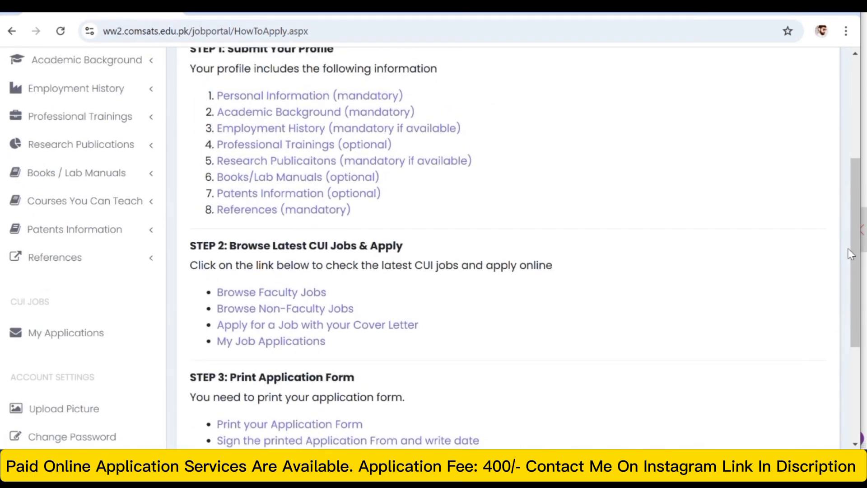
drag(857, 255, 860, 196)
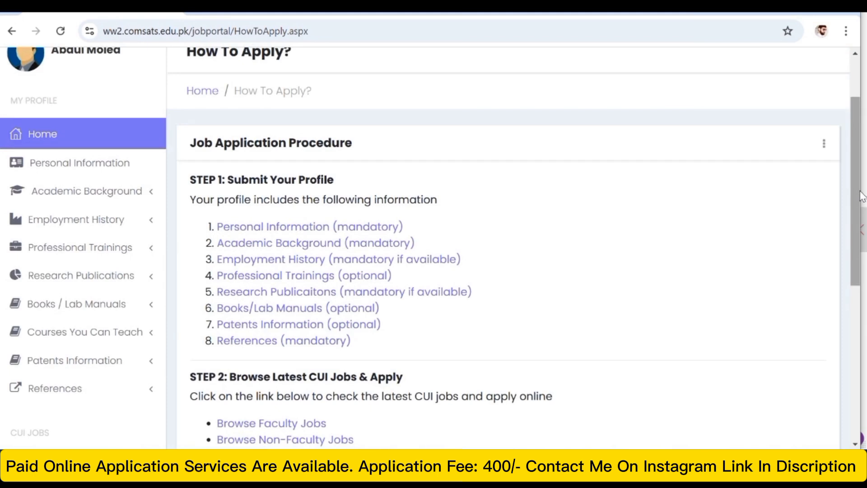
scroll(861, 196, up, 1)
click(291, 277)
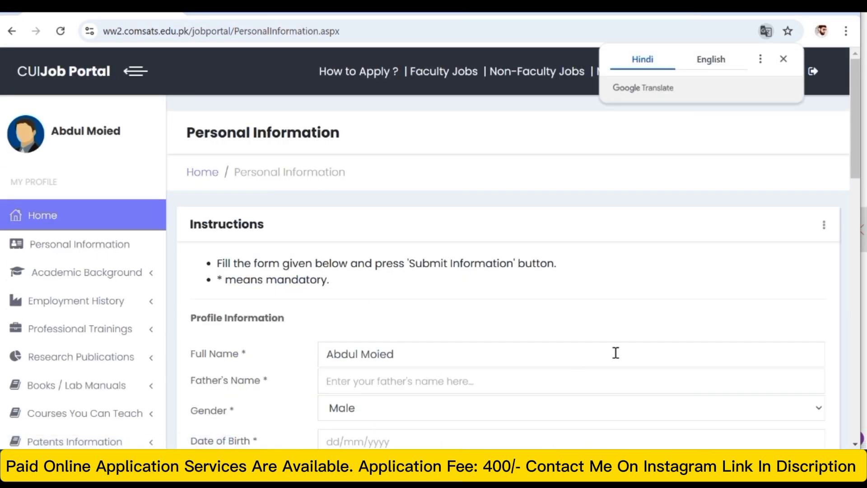
drag(856, 152, 858, 212)
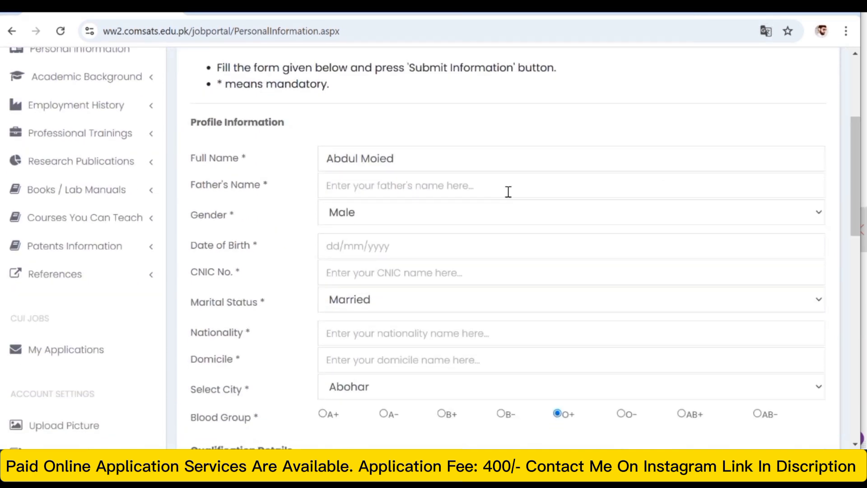
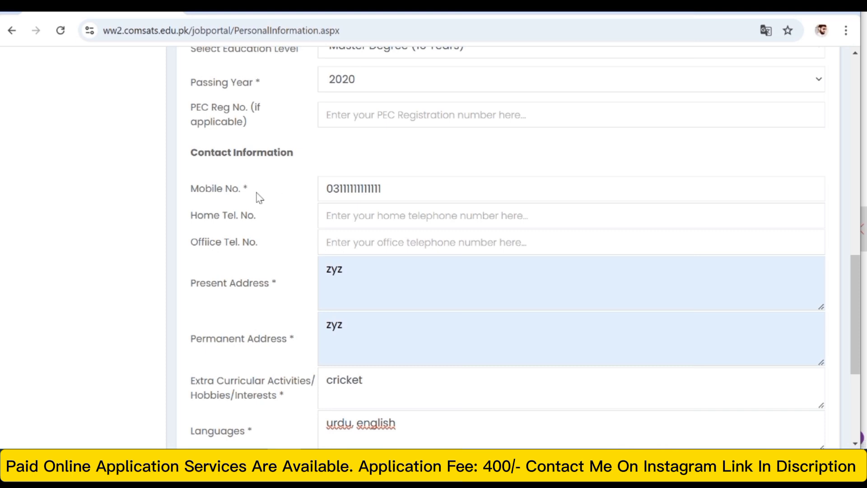
- Check the mobile number and submit the Personal Information form with cricket, urdu and english, computer skills and problem solving, and Maths as specialization
click(385, 185)
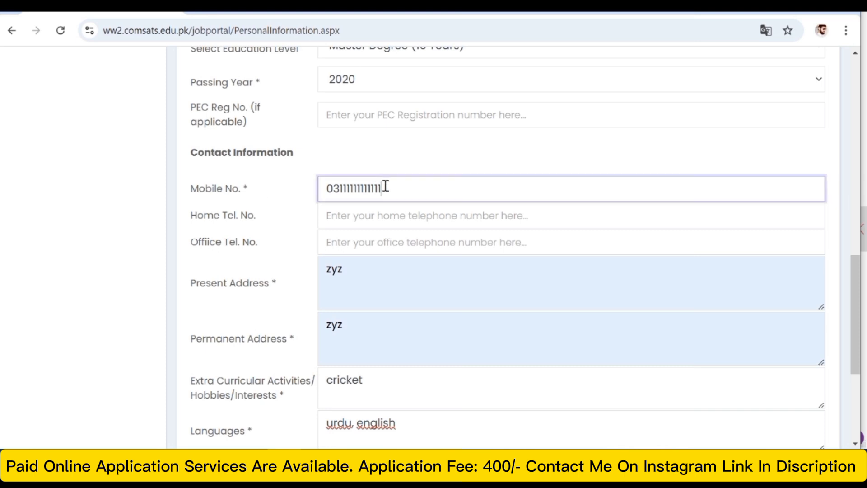
drag(385, 185, 290, 194)
click(455, 188)
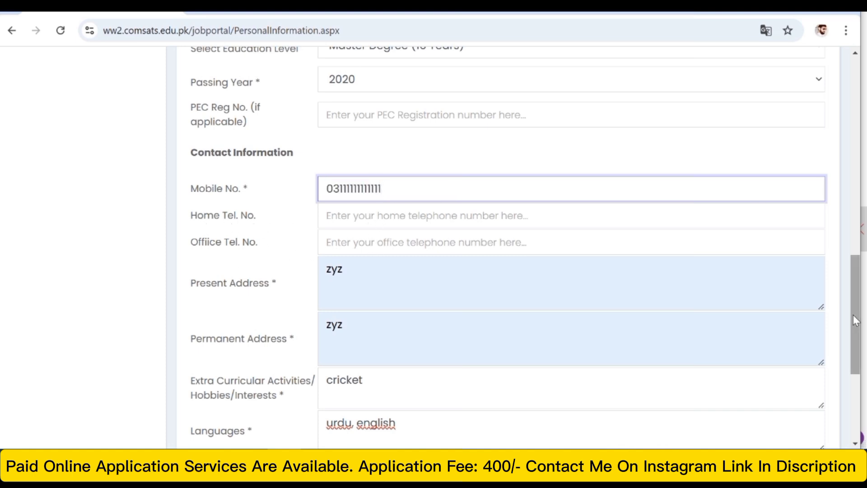
drag(856, 320, 856, 361)
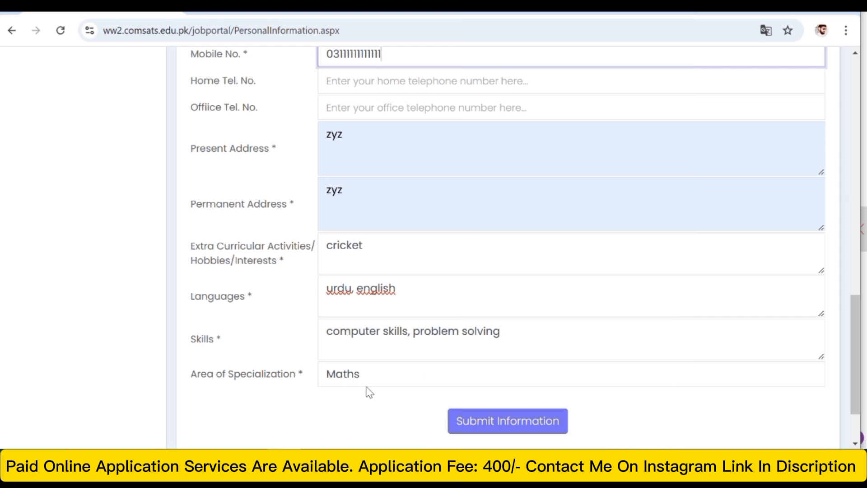
click(490, 417)
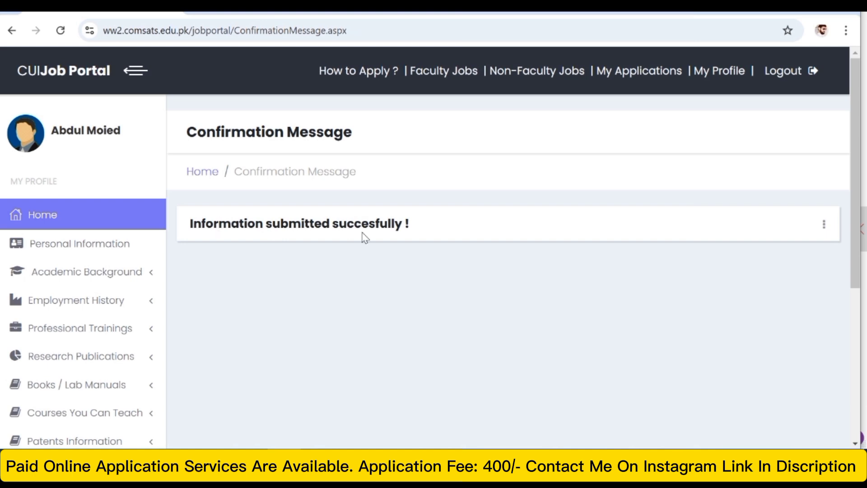
- Open the form for adding academic information under Academic Background and bring up its degree fields
click(88, 271)
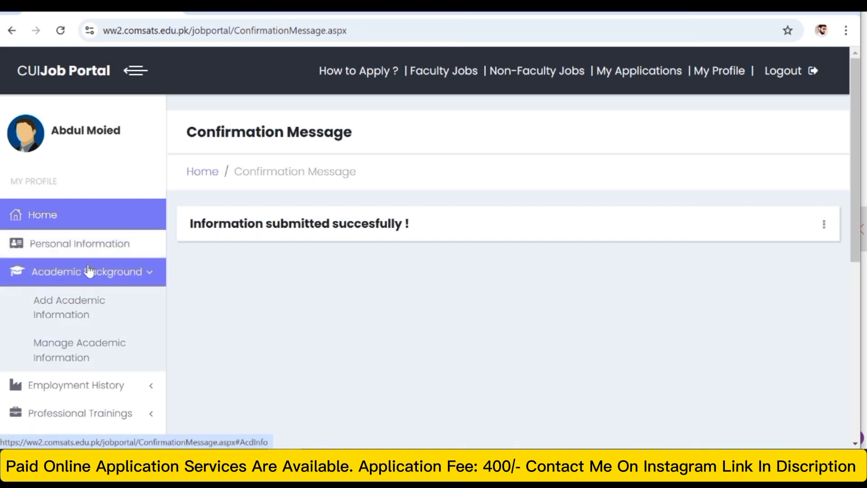
click(80, 296)
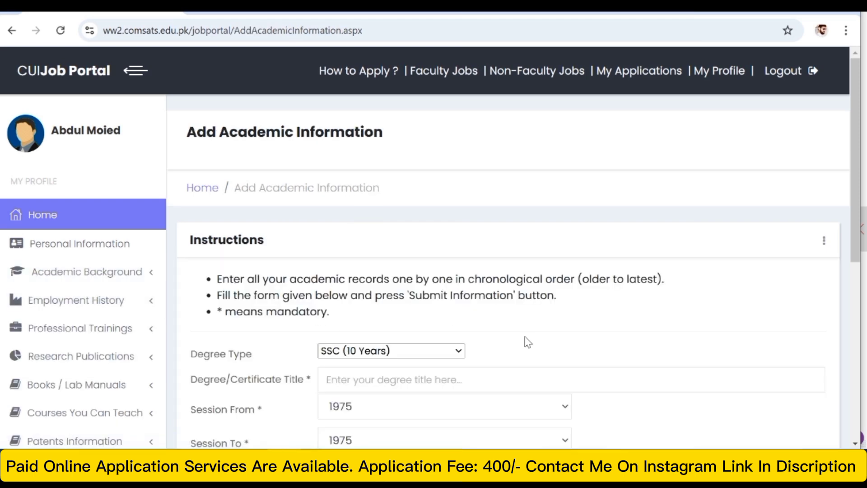
drag(854, 198, 852, 263)
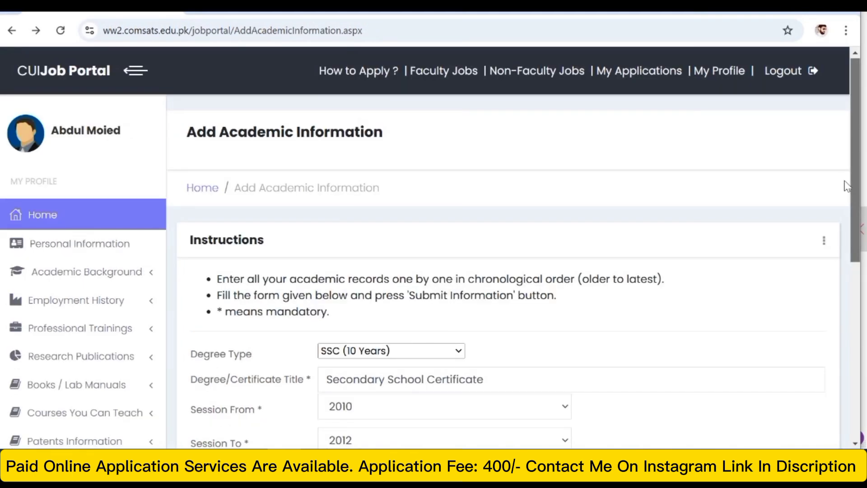
scroll(839, 240, down, 3)
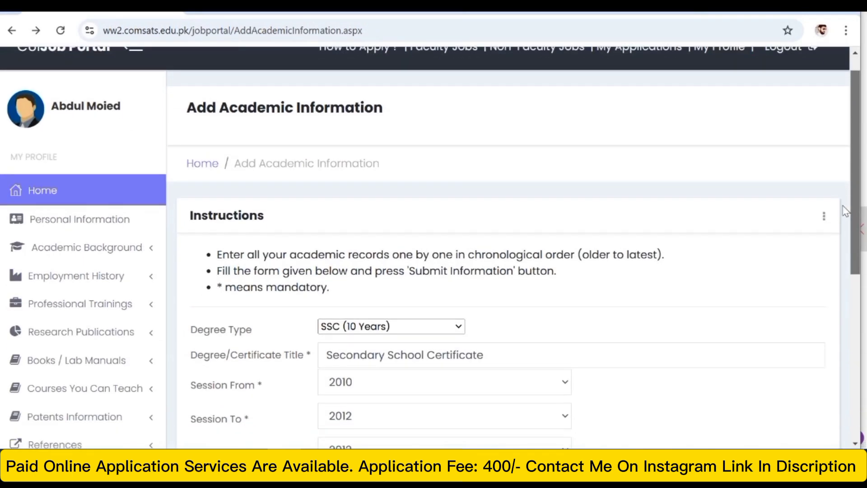
- Submit the SSC (10 Years) record: Secondary School Certificate, 2010–2012, Maths, Chemistry, Physics and computer, FBISE Islamabad, Pakistan, 789 of 1050 marks, grade 1st
scroll(838, 241, down, 3)
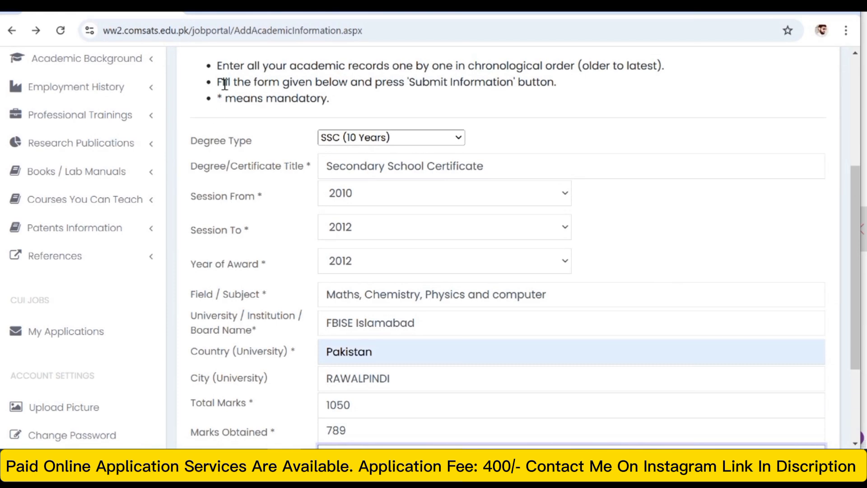
drag(222, 68, 445, 71)
drag(582, 65, 665, 66)
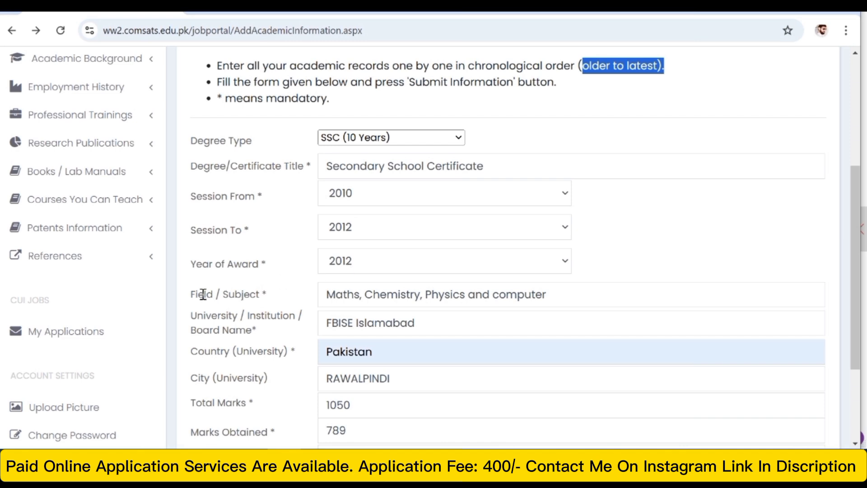
drag(345, 299, 588, 300)
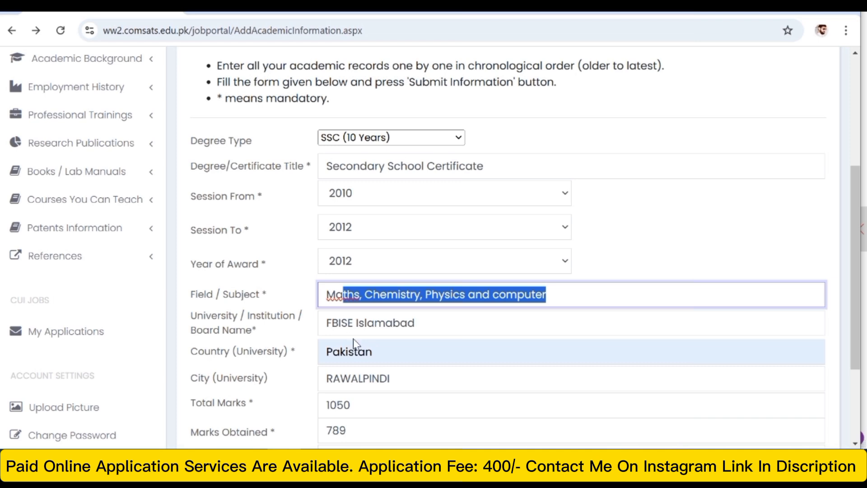
drag(323, 324, 434, 323)
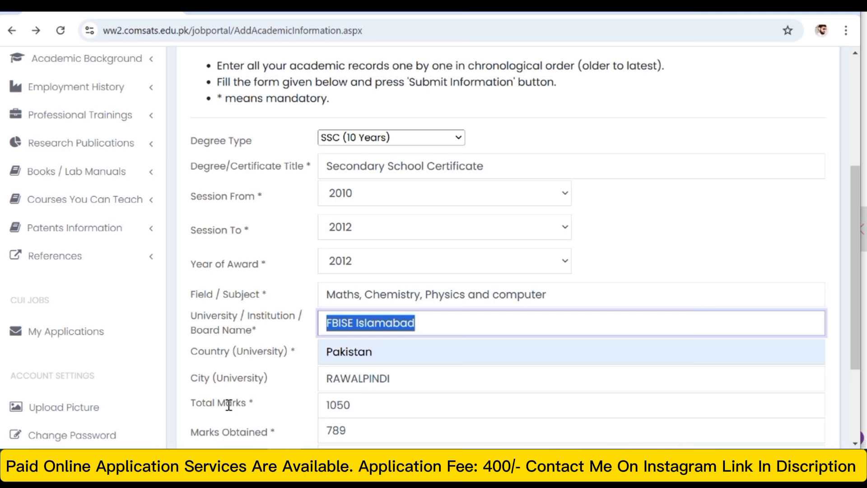
drag(324, 426, 401, 422)
drag(858, 207, 844, 285)
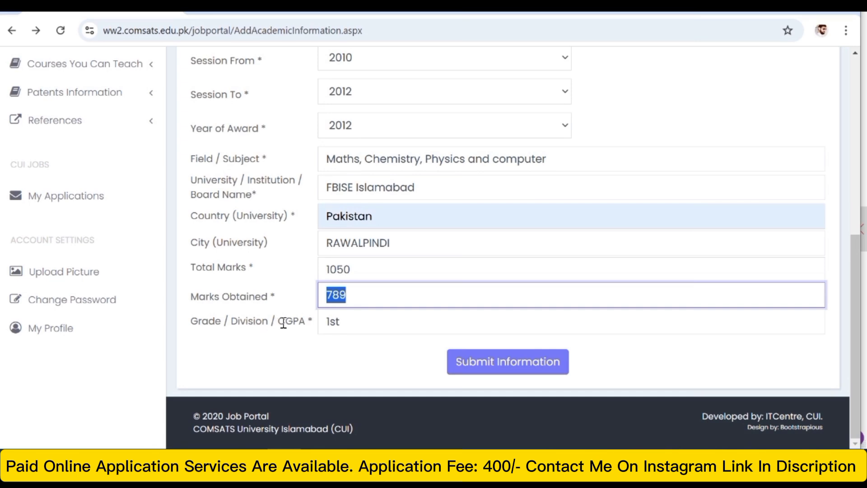
click(519, 367)
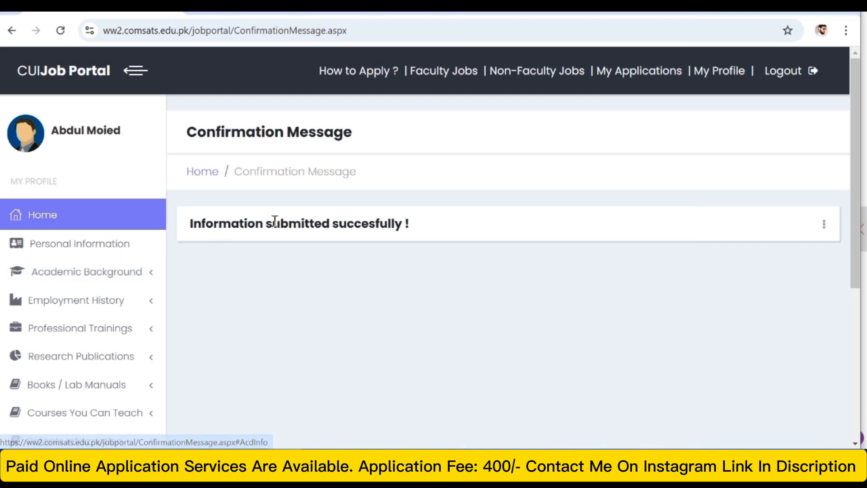
- Open the Manage Academic Information page to check the submitted SSC record
click(28, 276)
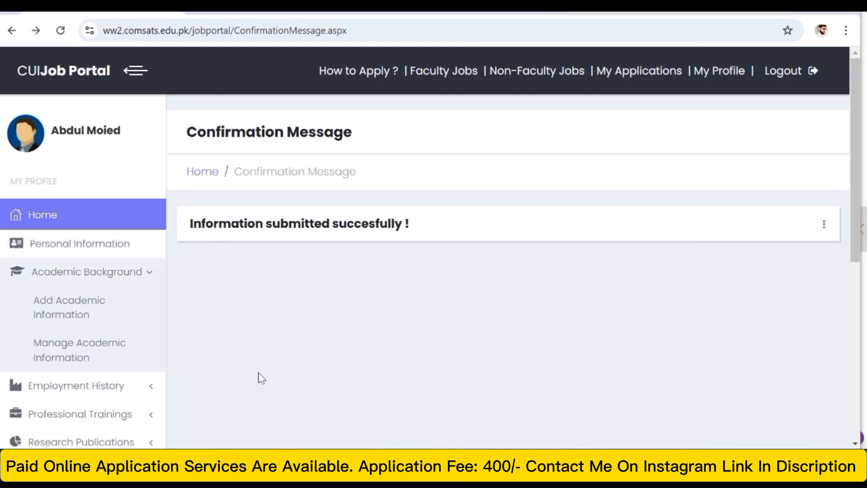
click(151, 277)
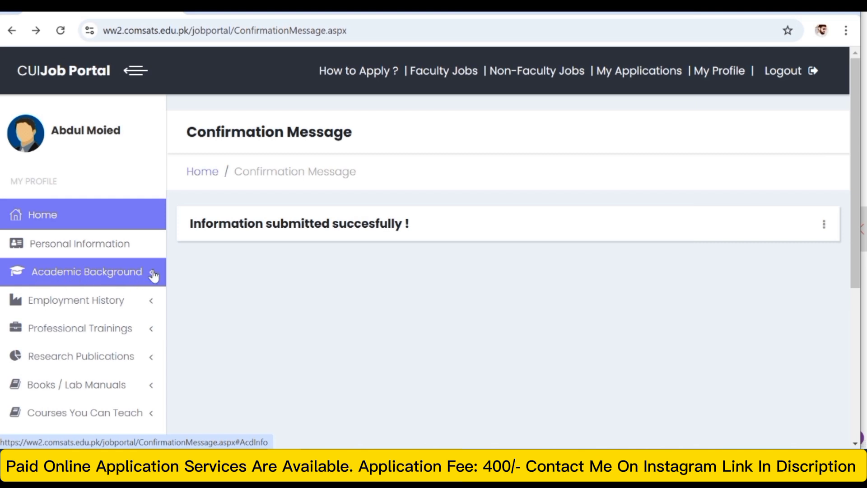
click(153, 274)
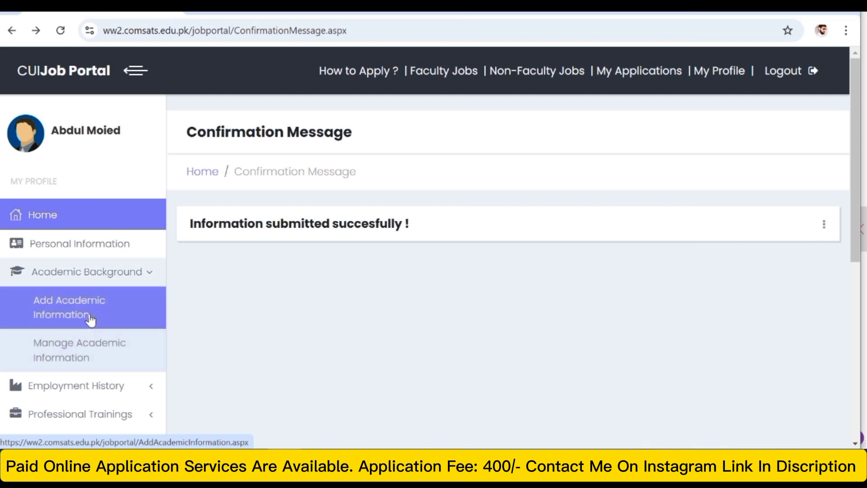
click(82, 367)
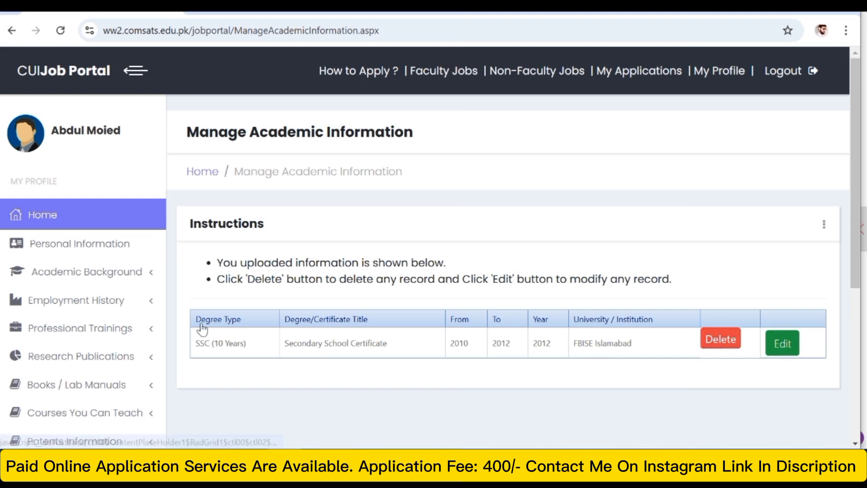
- Add the HSSC (12 Years) record: Higher Secondary School Certificate, 2013–2015, Maths, Chemistry, Physics, BISE Rawalpindi, Pakistan, 798 of 1100 marks, grade 1st, and submit it
click(145, 277)
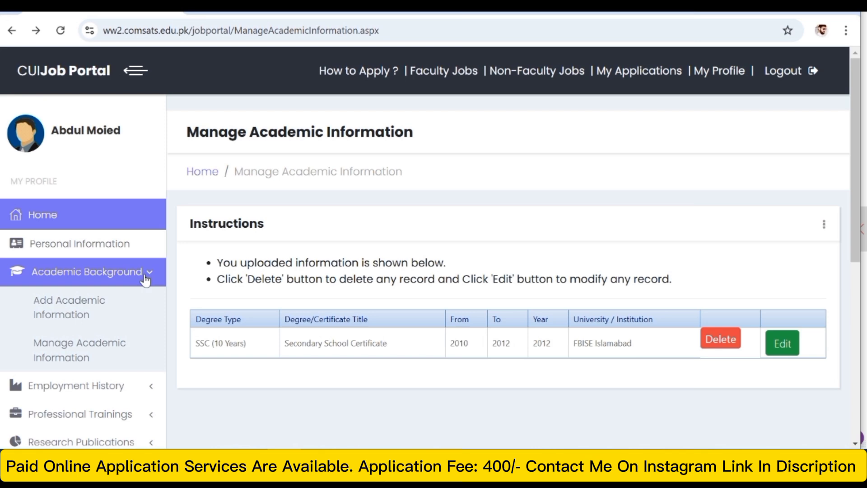
click(77, 312)
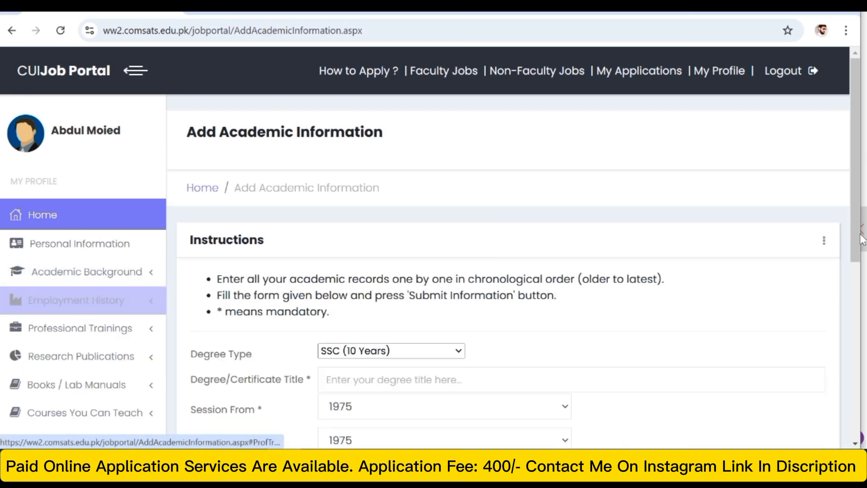
drag(858, 170, 843, 254)
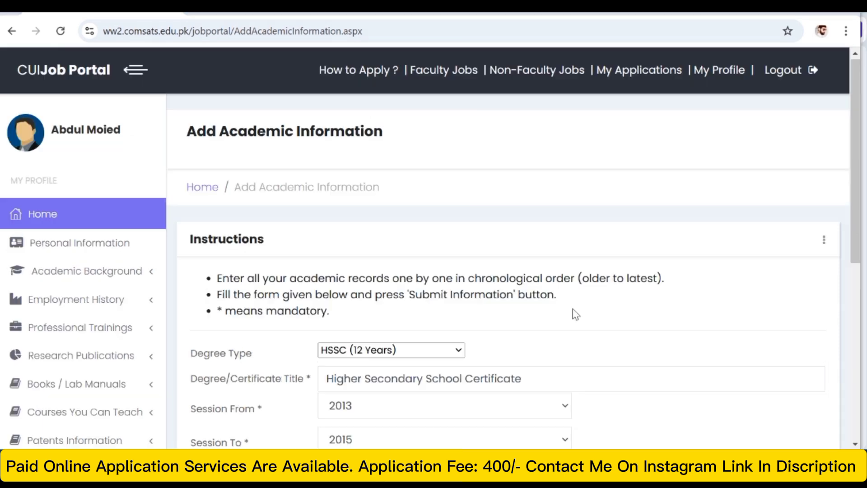
drag(857, 178, 854, 302)
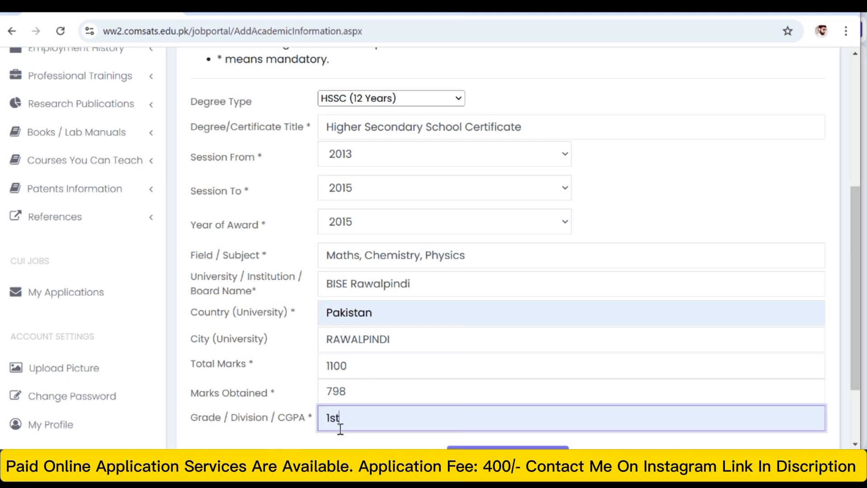
drag(855, 267, 855, 296)
click(479, 402)
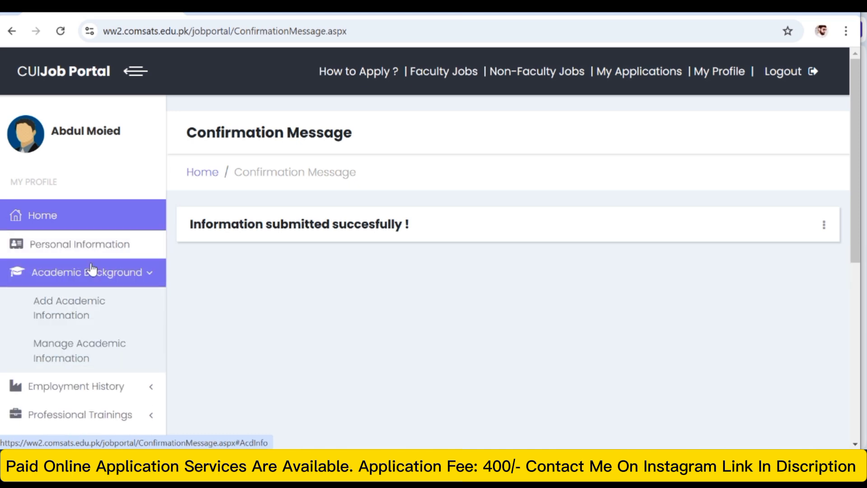
- Review the submitted academic records and look over the blank form for adding a further degree
click(83, 344)
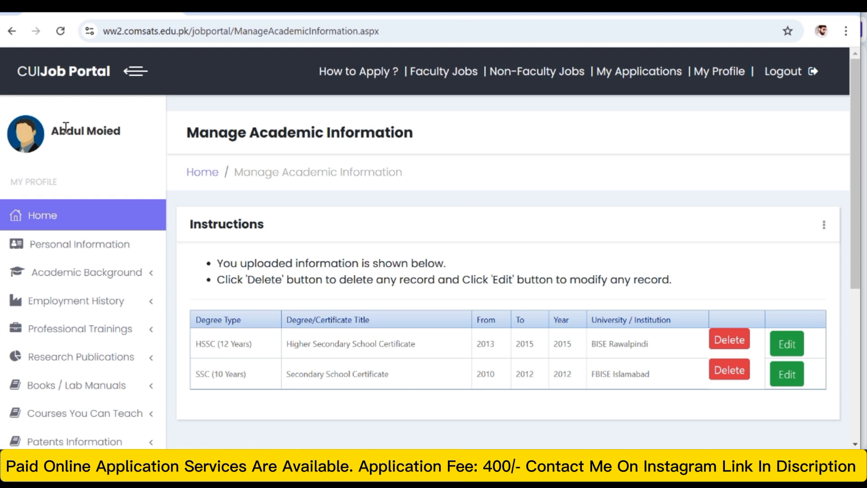
click(6, 33)
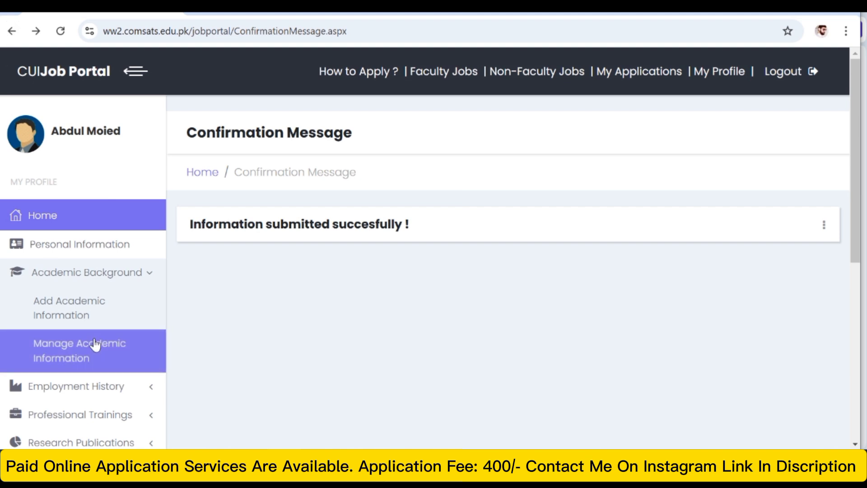
click(80, 305)
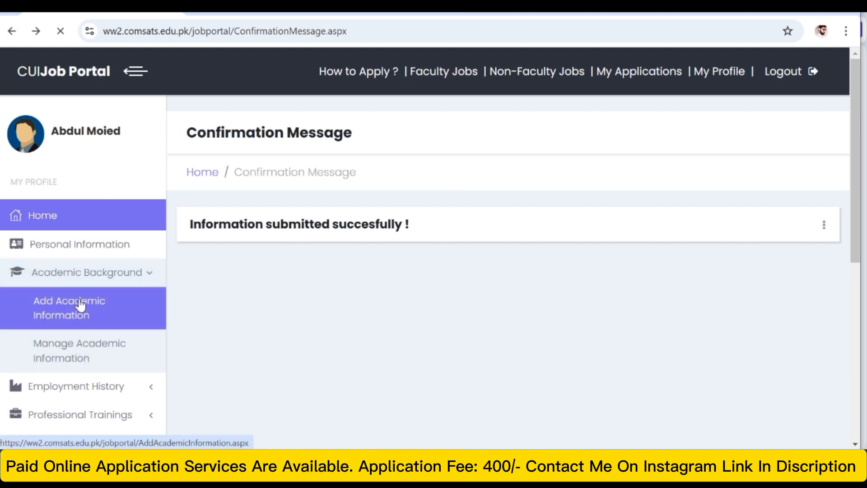
drag(857, 187, 858, 262)
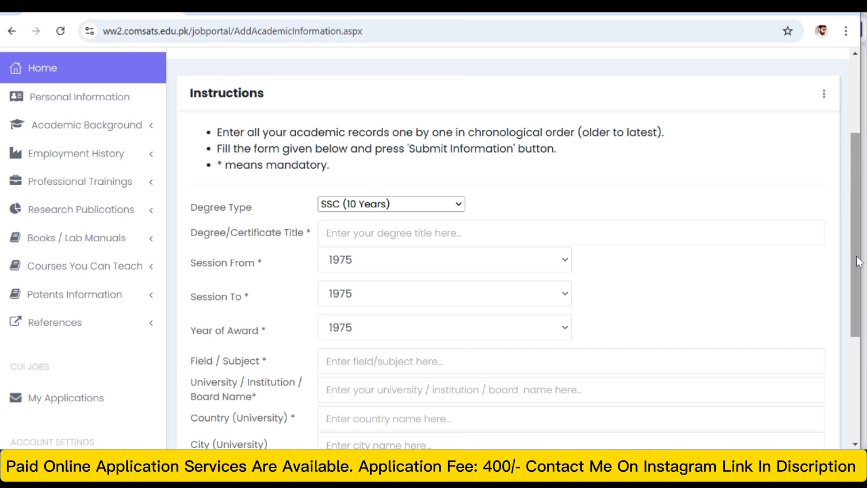
drag(856, 255, 858, 285)
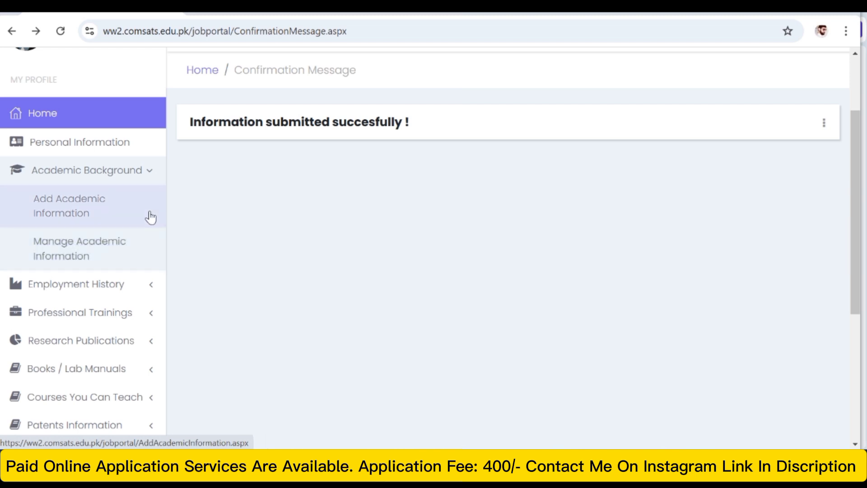
- Add and submit a Teaching employment record for organization XYZ: Maths Teacher, scale BPS 12, from 08/06/2021 to 27/10/2024, job profile xyz
click(75, 293)
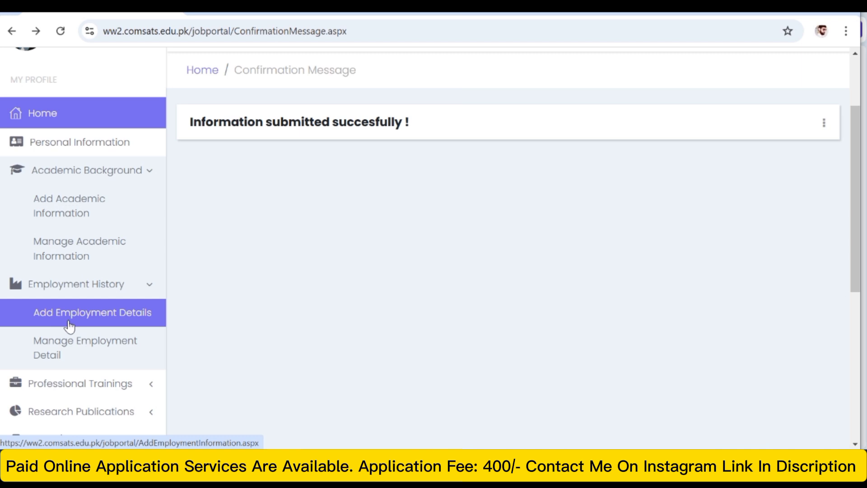
click(65, 315)
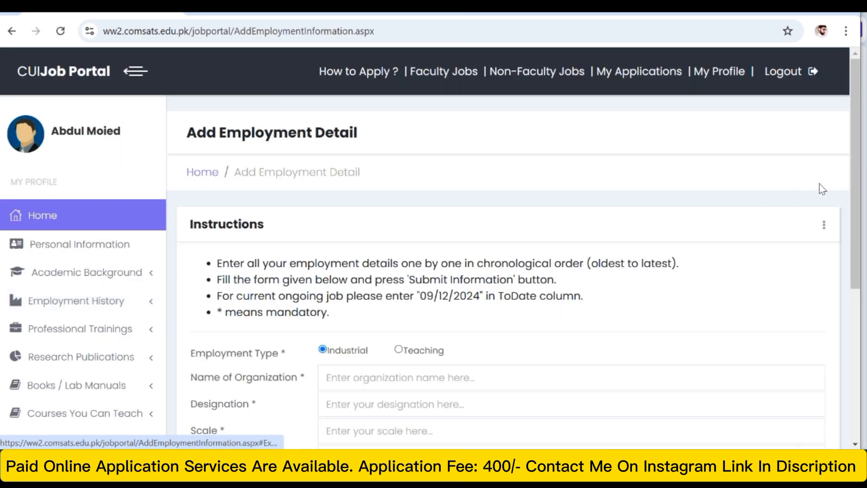
drag(854, 168, 852, 256)
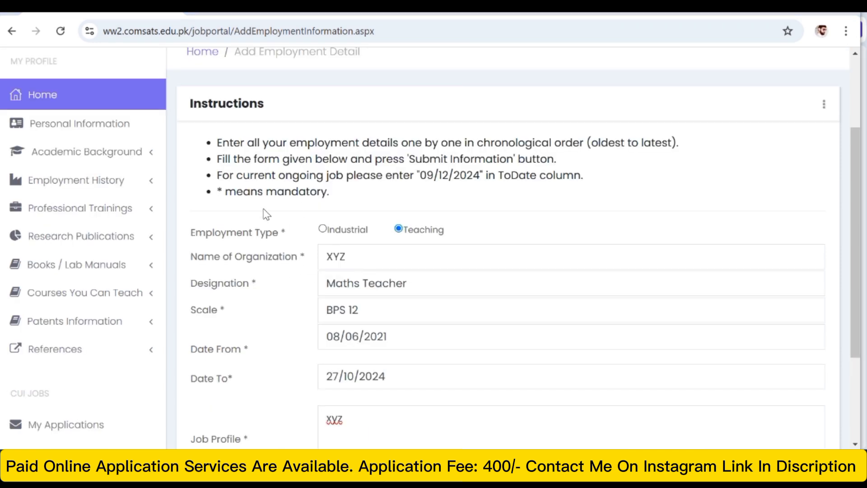
drag(853, 259, 856, 284)
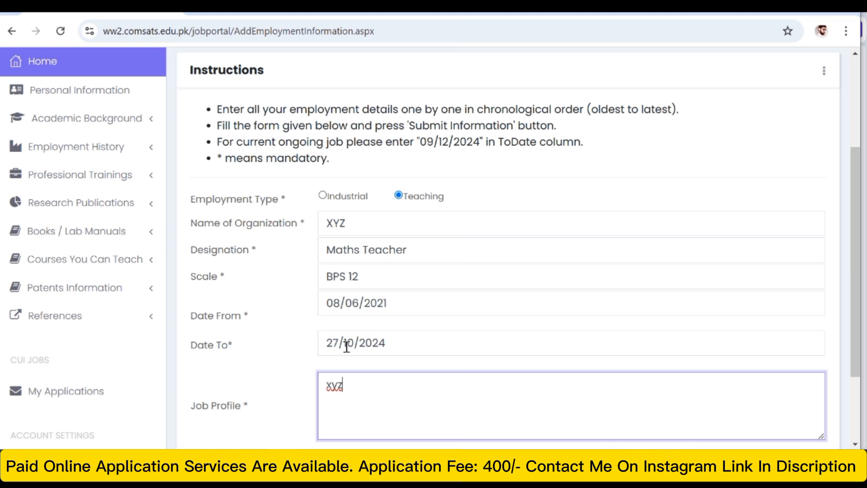
drag(858, 272, 854, 308)
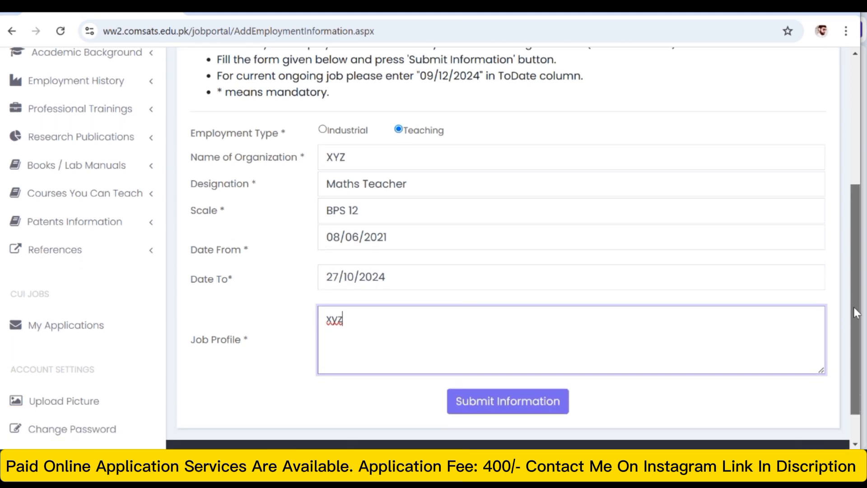
drag(849, 267, 852, 264)
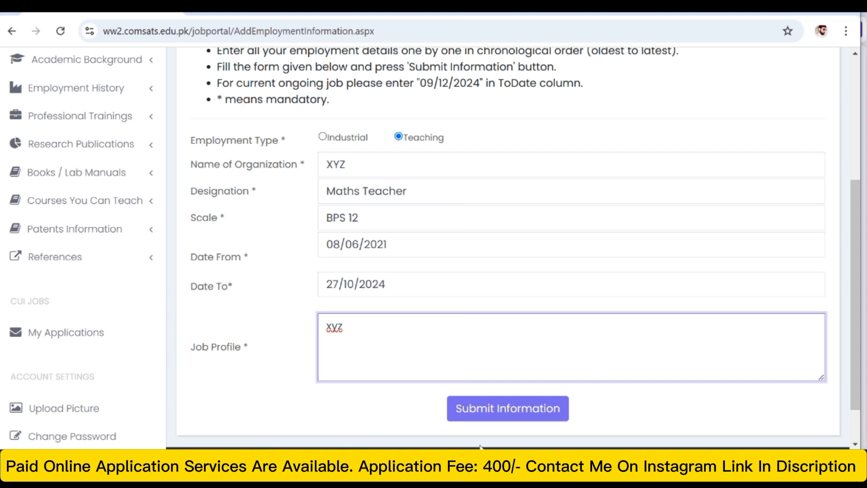
click(477, 414)
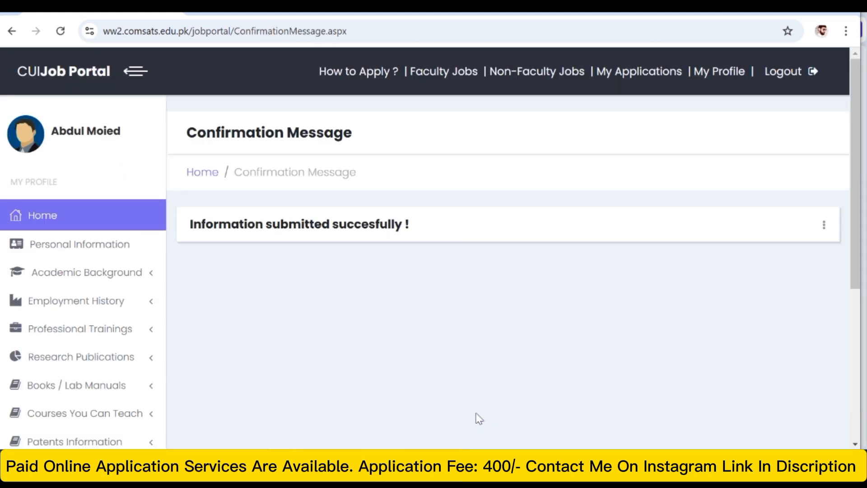
- Open the Manage Employment Detail page and check the submitted employment record for organization XYZ
click(126, 310)
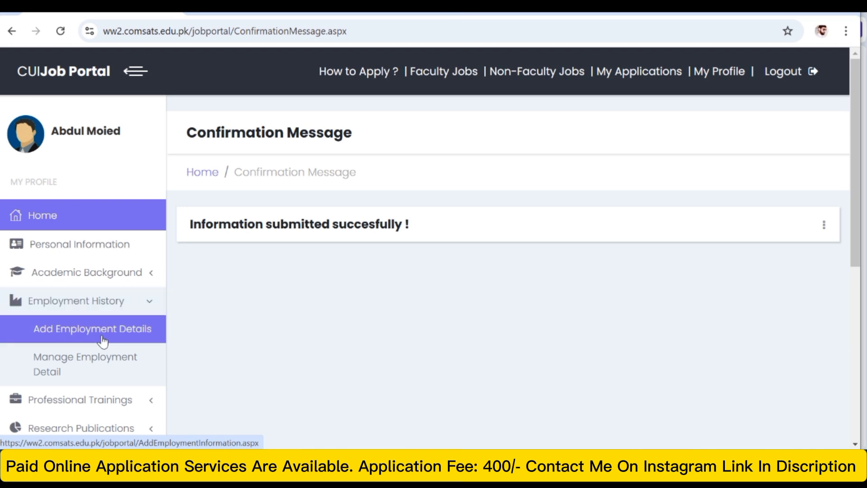
click(66, 366)
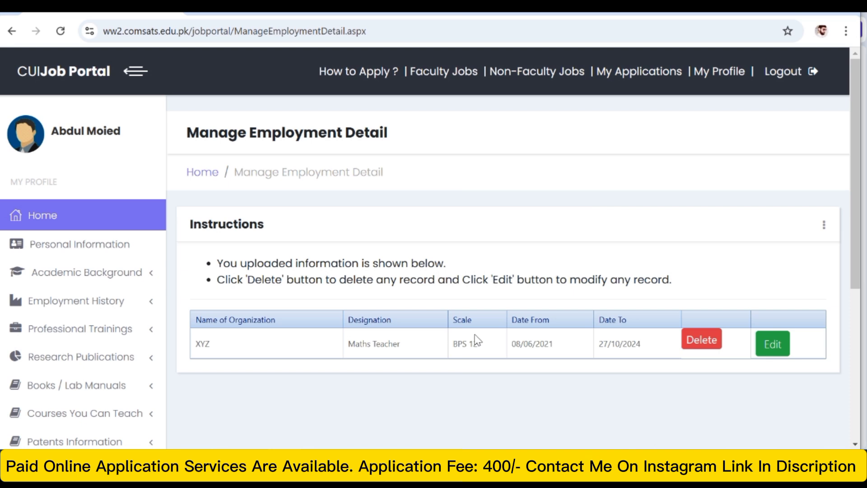
click(126, 301)
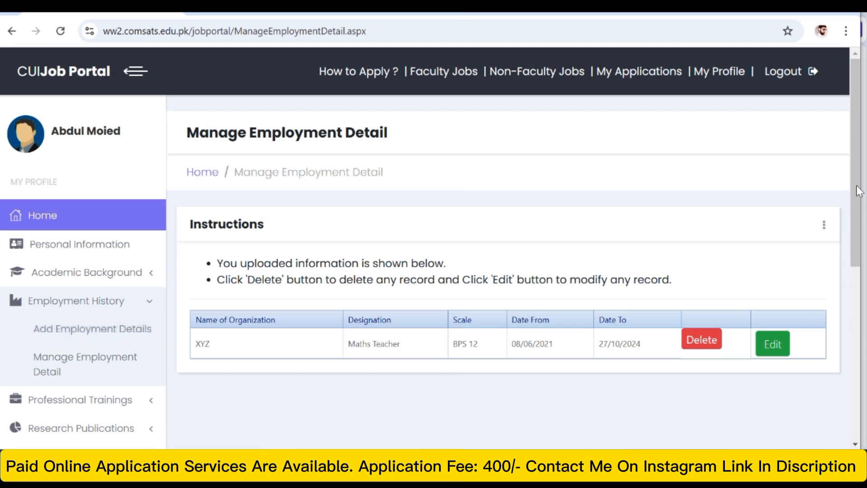
- Open the Add Professional Trainings form and look over its fields, trying Certificate as the training type
scroll(854, 185, down, 3)
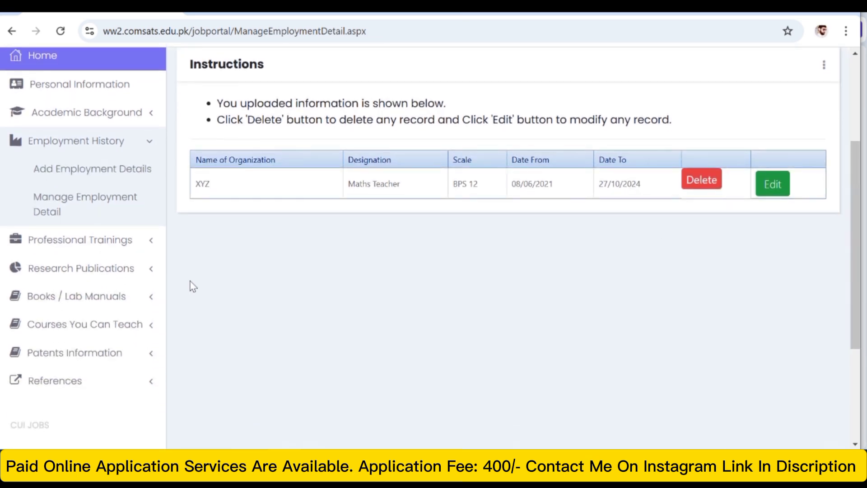
click(90, 246)
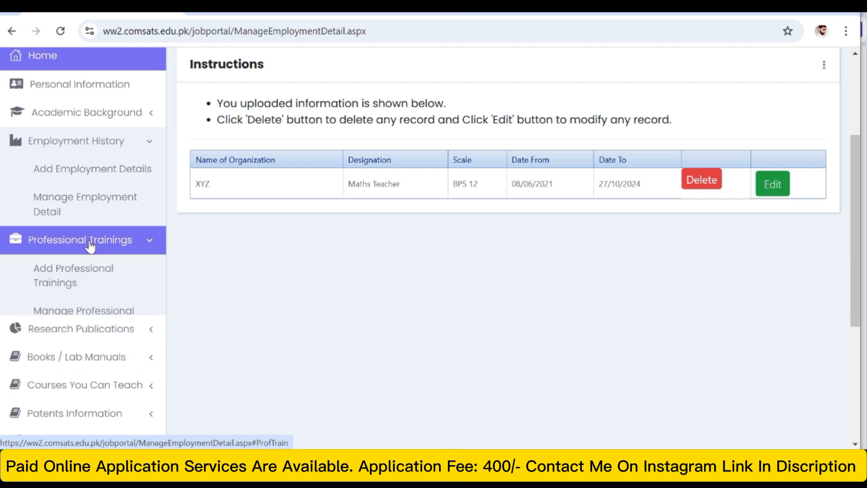
click(87, 269)
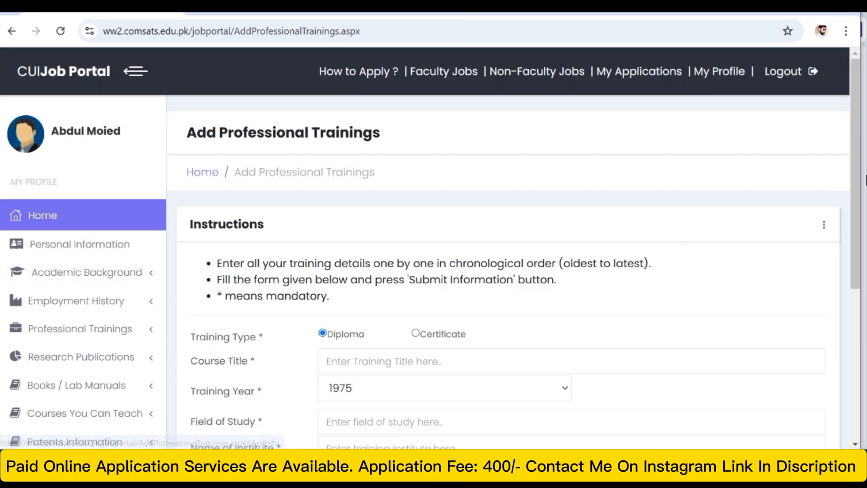
drag(852, 160, 857, 228)
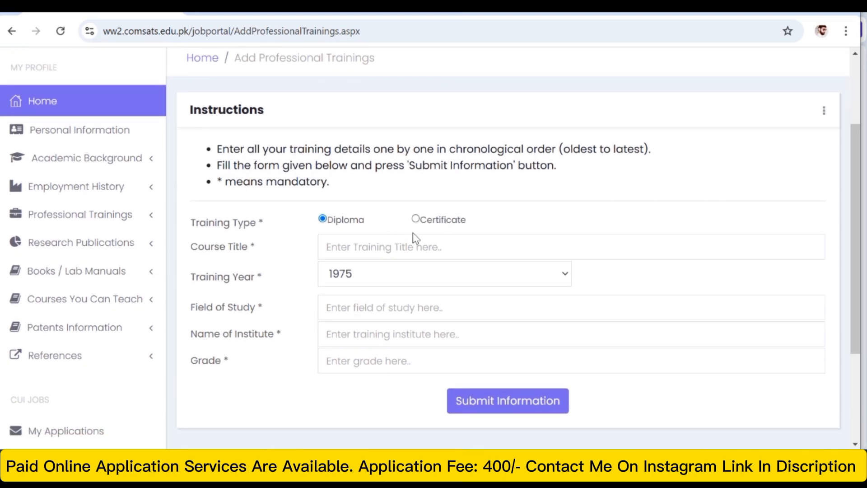
click(415, 219)
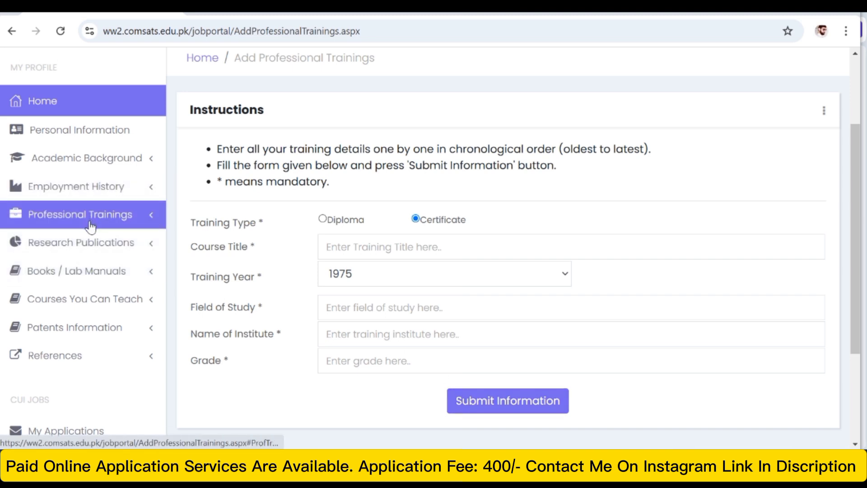
- Open the Add Research Publications form and examine its fields, including the publication level options and the HEC approval setting
mouse_move(860, 257)
mouse_down()
mouse_move(853, 214)
mouse_move(847, 265)
mouse_up()
click(131, 234)
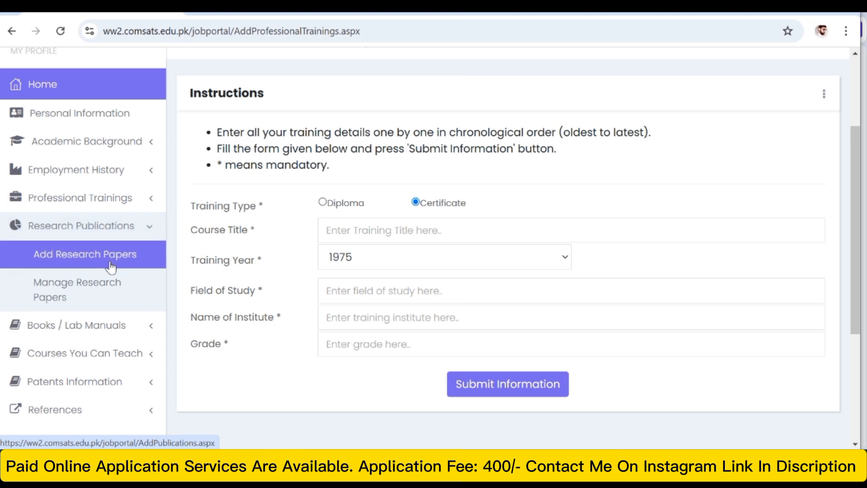
click(110, 266)
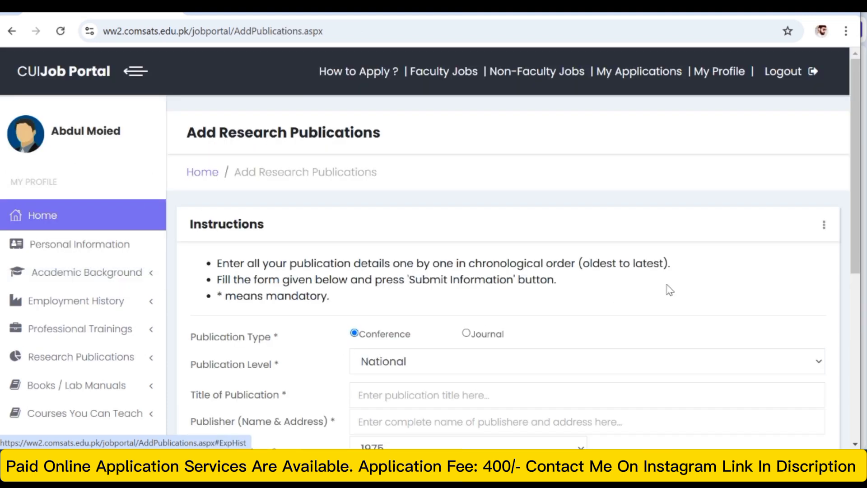
scroll(399, 99, down, 5)
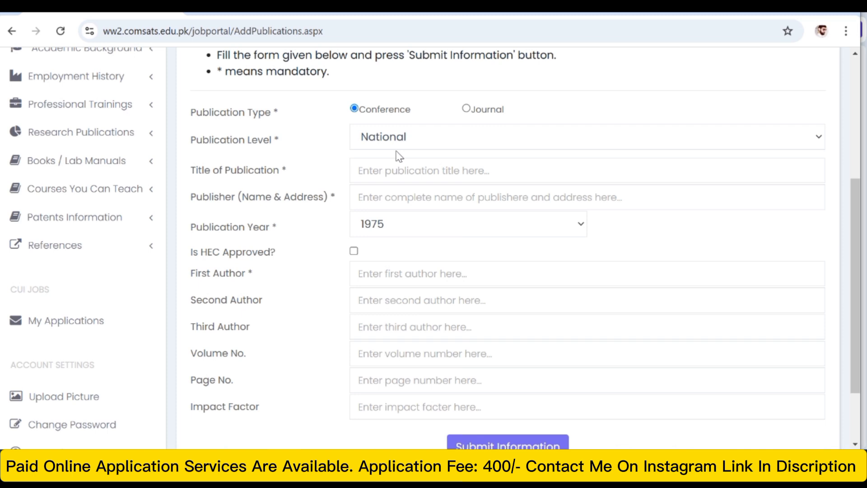
click(819, 137)
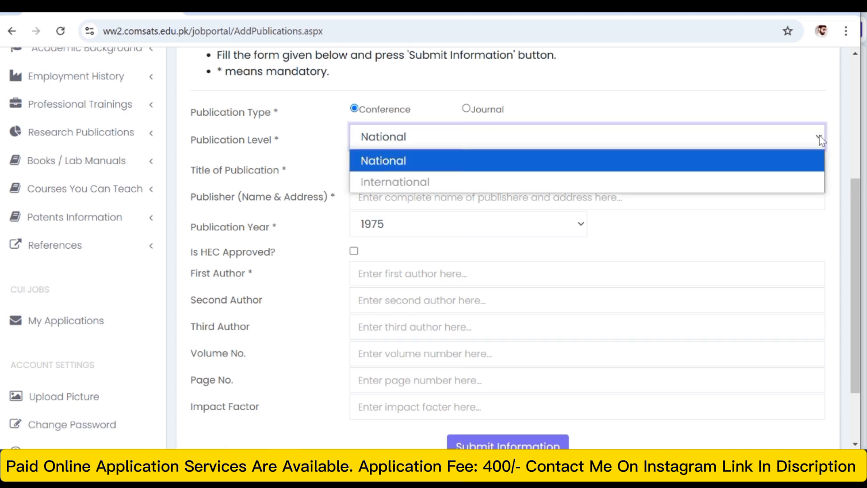
click(753, 170)
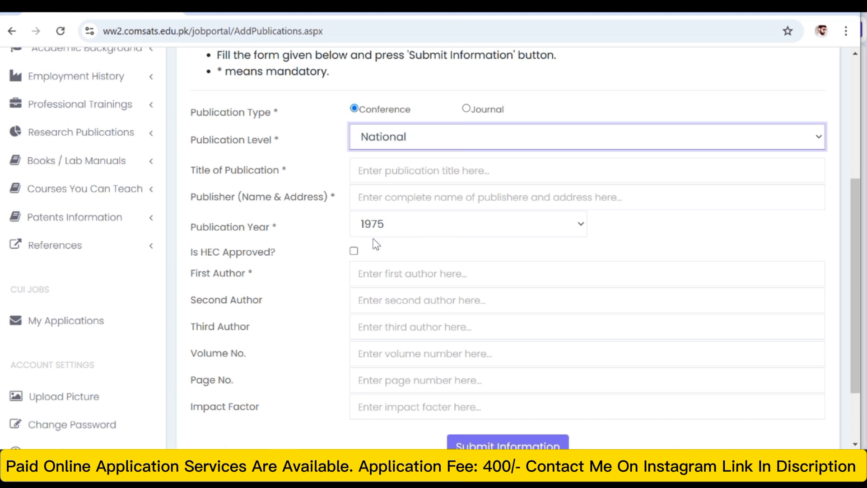
click(357, 253)
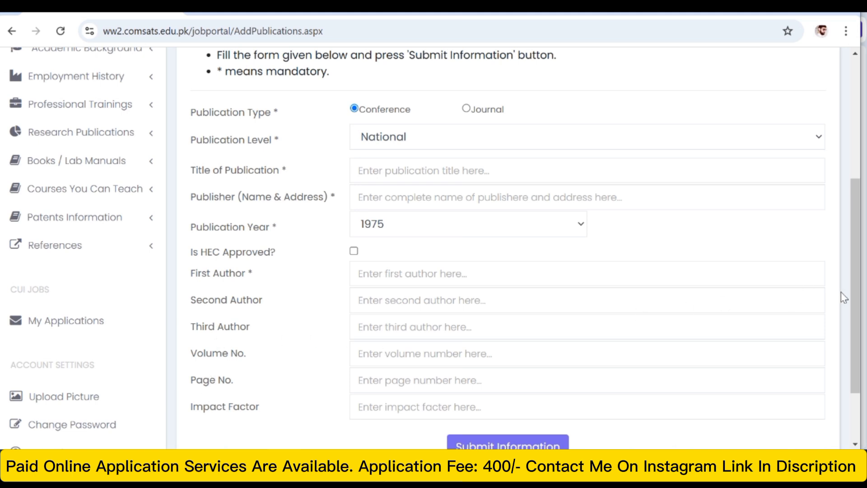
drag(854, 291, 854, 346)
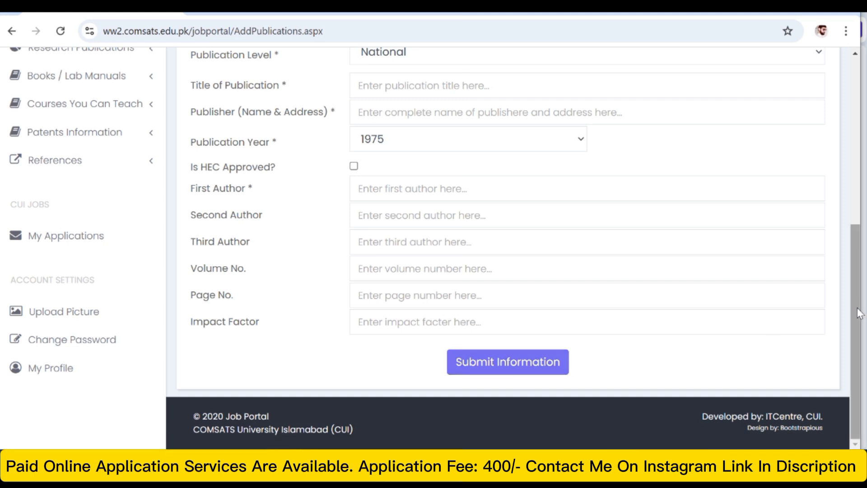
drag(857, 307, 854, 233)
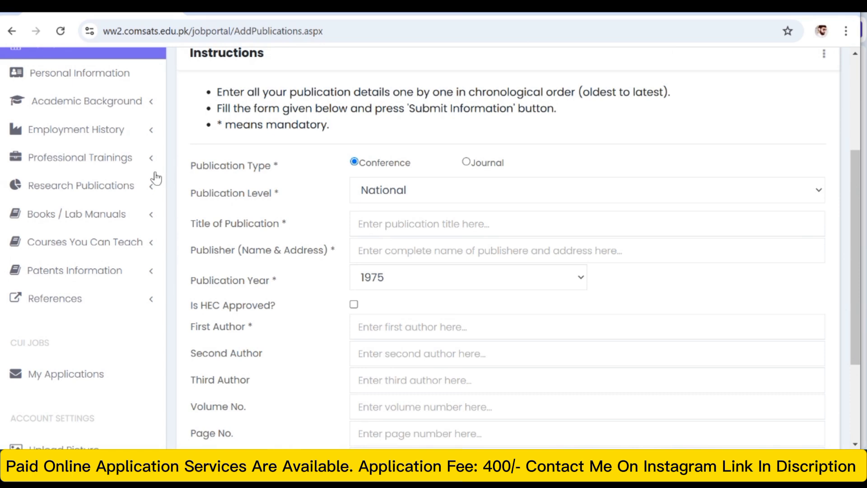
- Check the research paper options, and open the Add Book/Lab Manual form to look over its fields
click(107, 188)
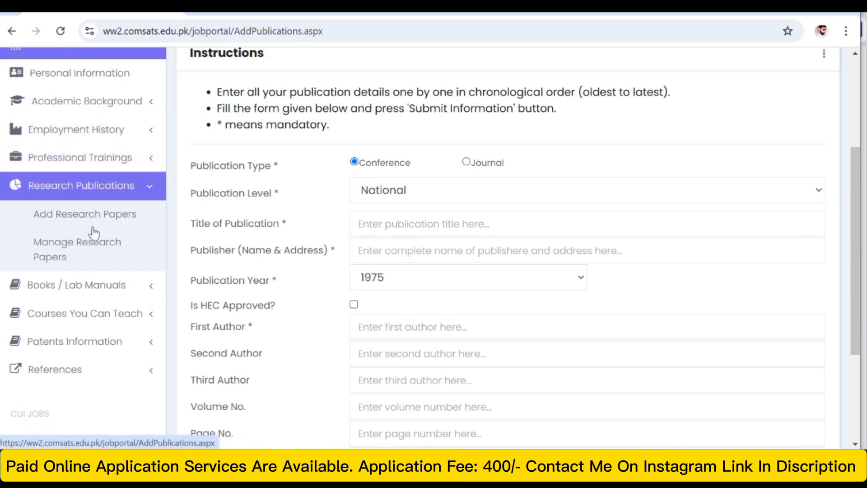
click(83, 211)
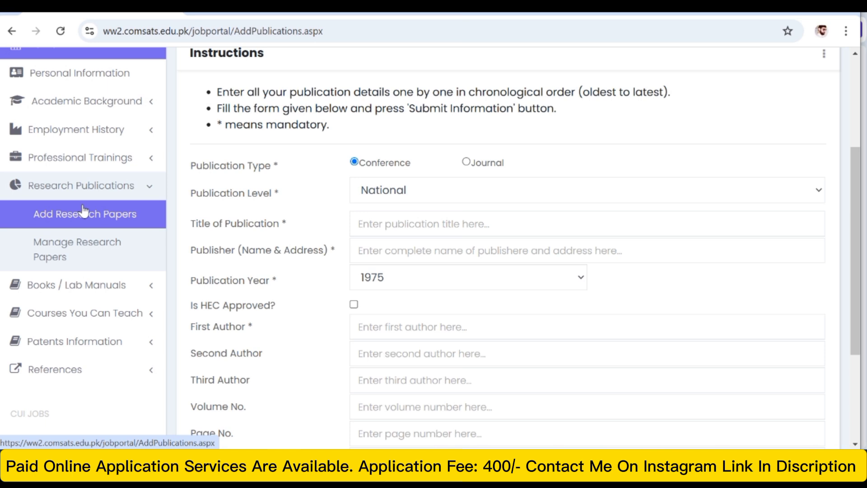
click(105, 290)
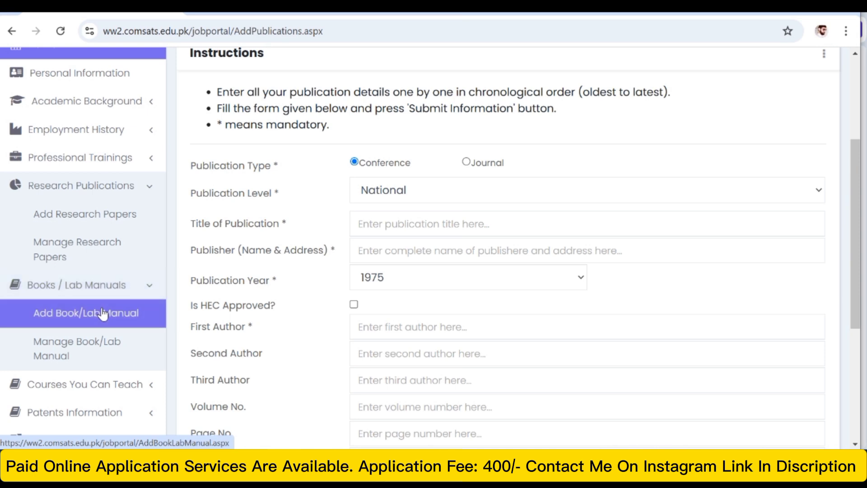
click(77, 312)
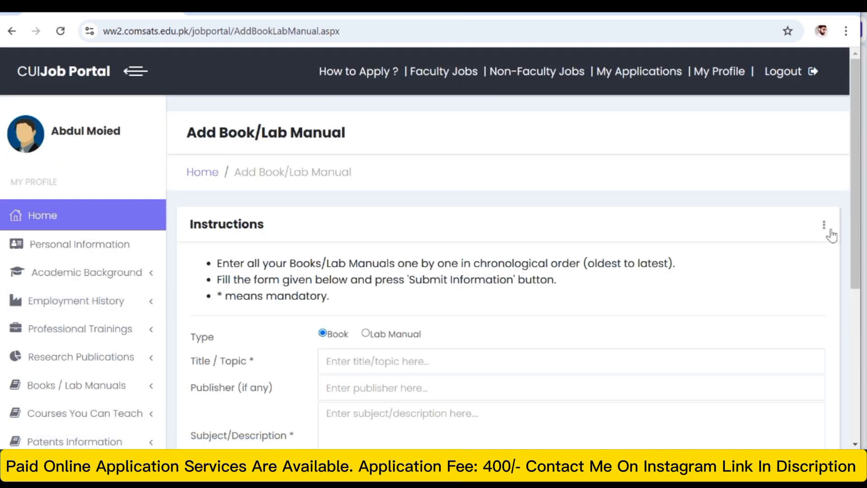
drag(857, 244, 853, 324)
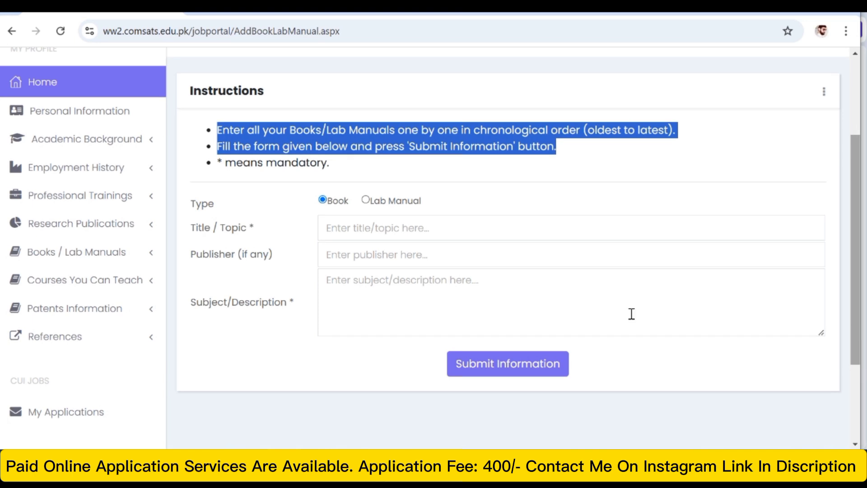
- Add Maths as a course you can teach at BS level and submit it
click(73, 280)
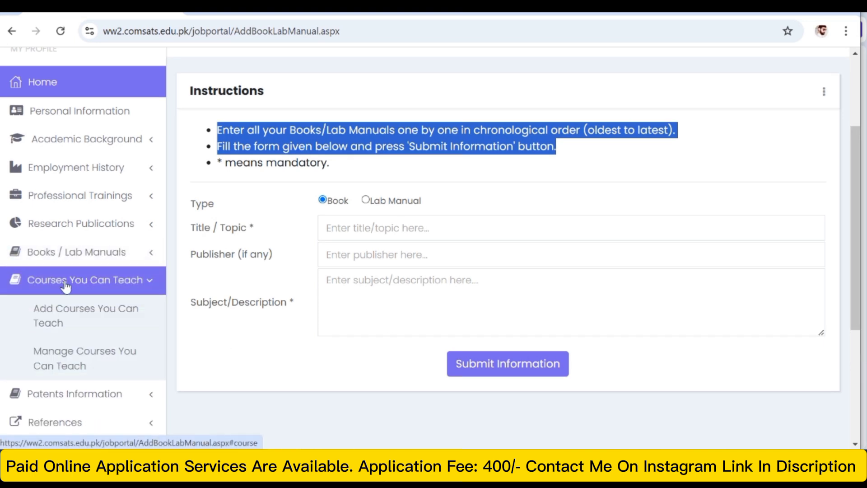
click(70, 310)
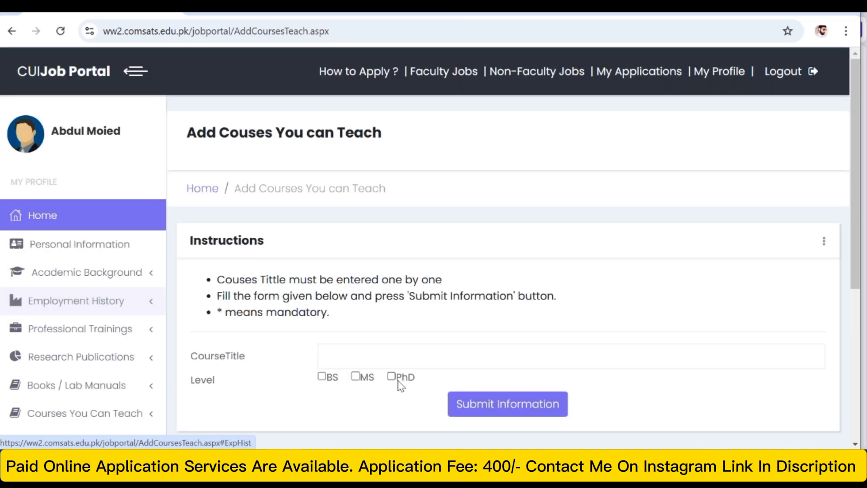
click(358, 361)
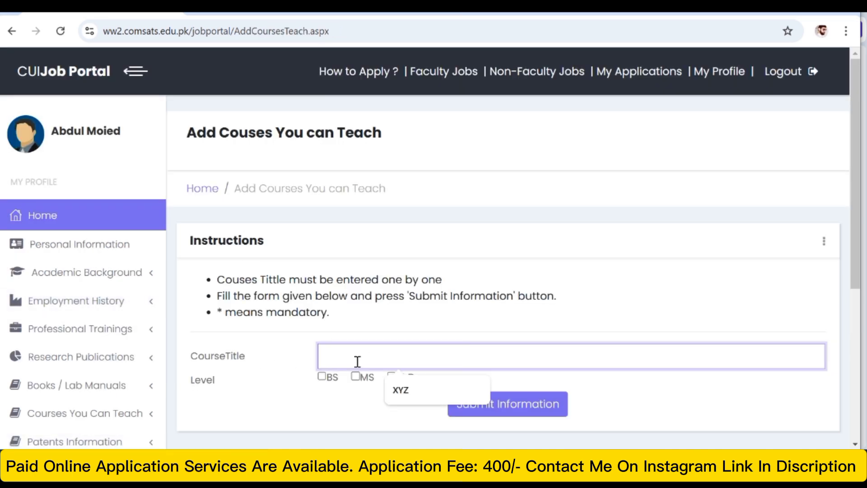
click(313, 390)
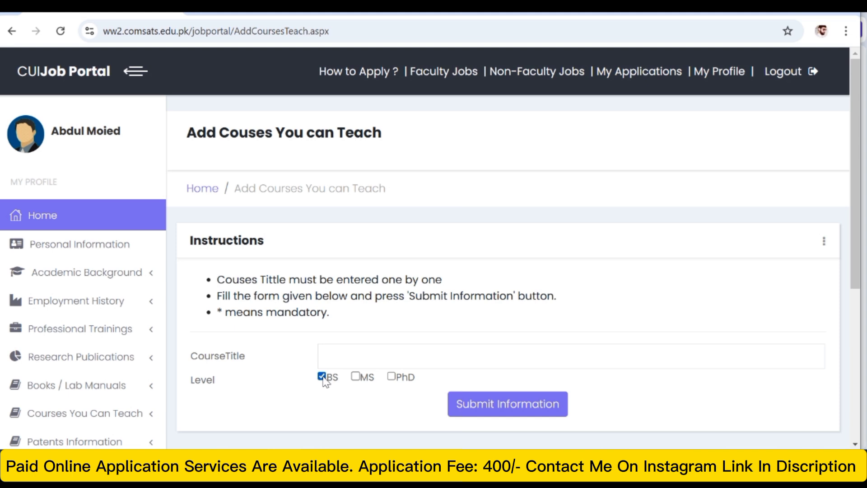
click(343, 356)
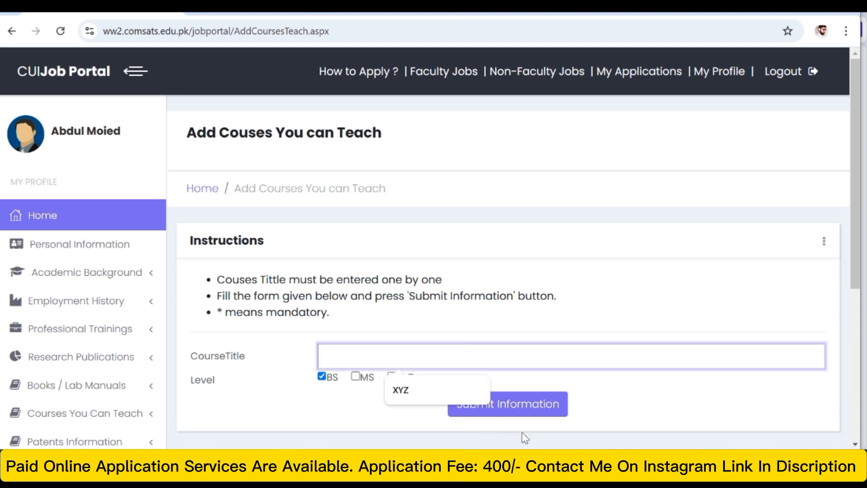
click(333, 382)
drag(855, 175, 854, 246)
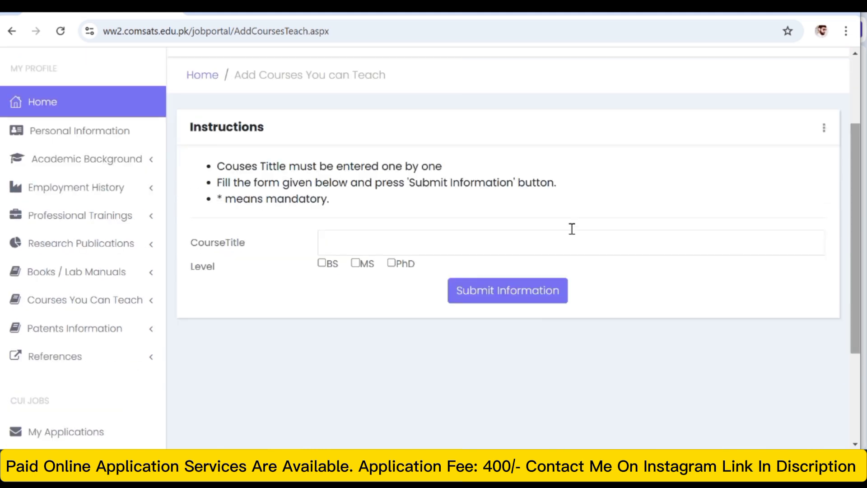
click(348, 241)
text(M)
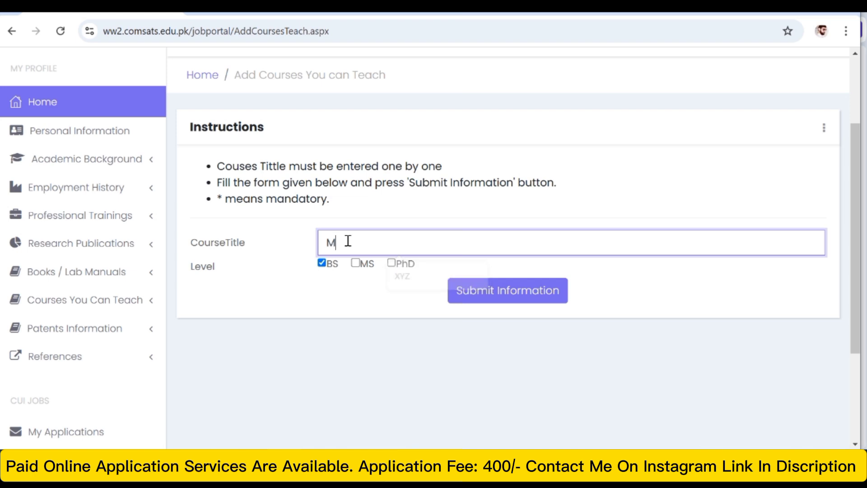
text(aths)
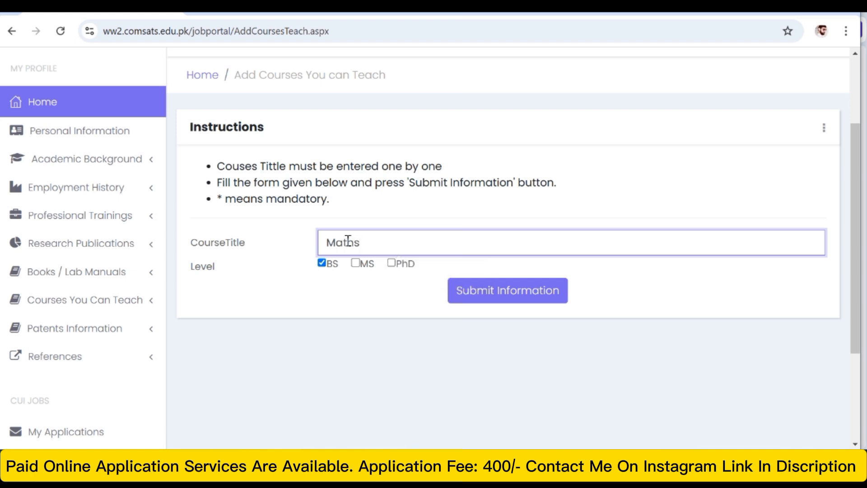
click(468, 292)
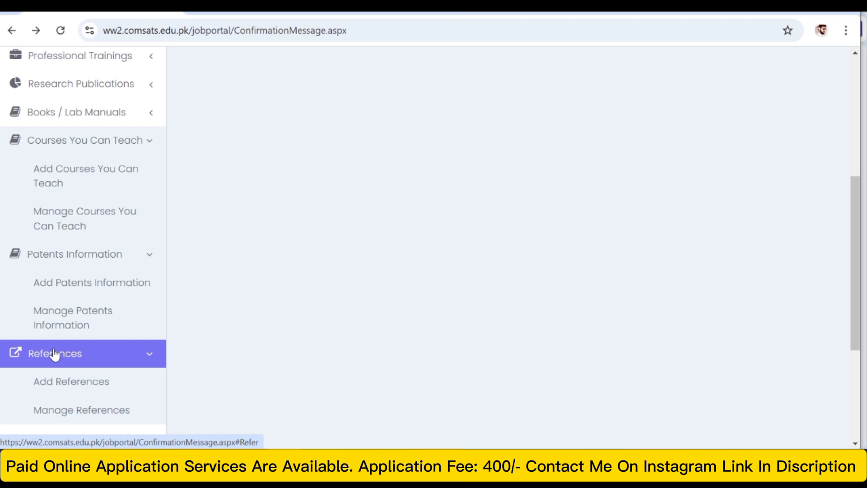
- Open the Add References form and enter the referee's name with Maths Teacher as the designation
click(61, 383)
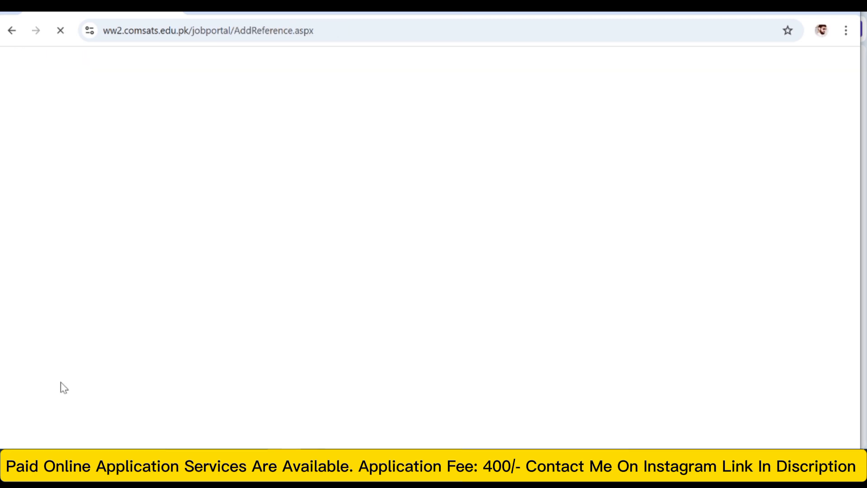
drag(860, 199, 857, 258)
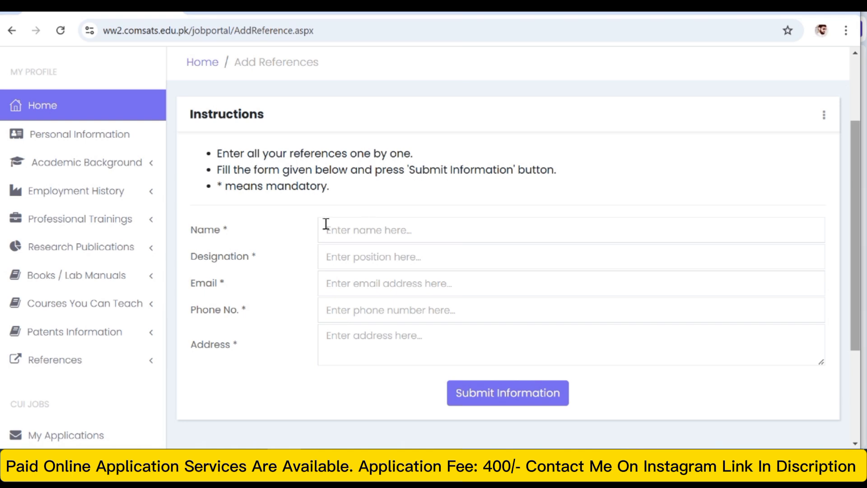
scroll(316, 195, down, 2)
click(343, 165)
click(413, 195)
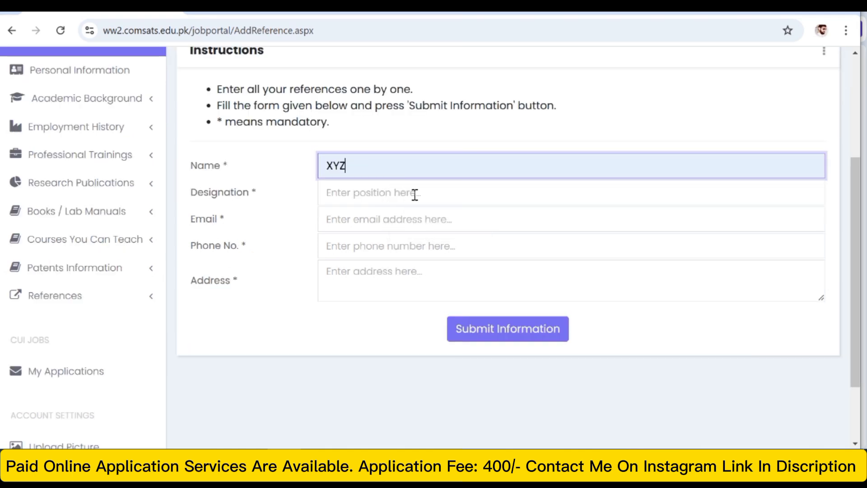
click(354, 192)
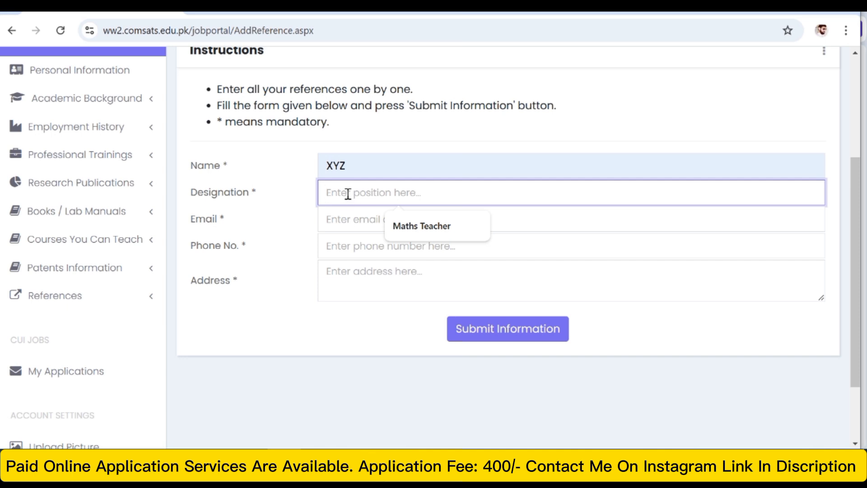
click(416, 235)
- Fill in the referee's email address and phone number
click(356, 221)
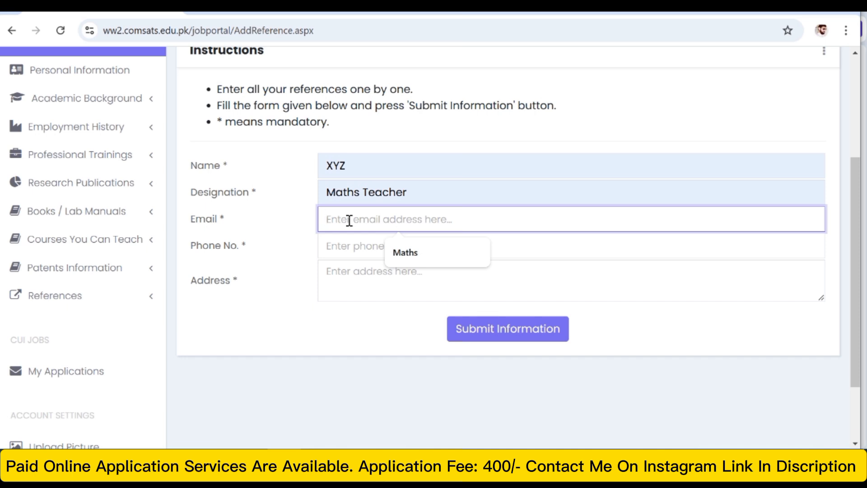
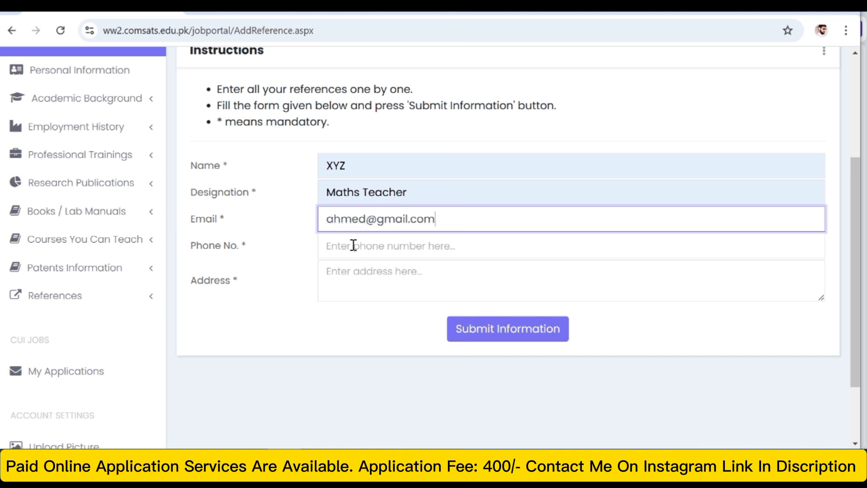
click(352, 245)
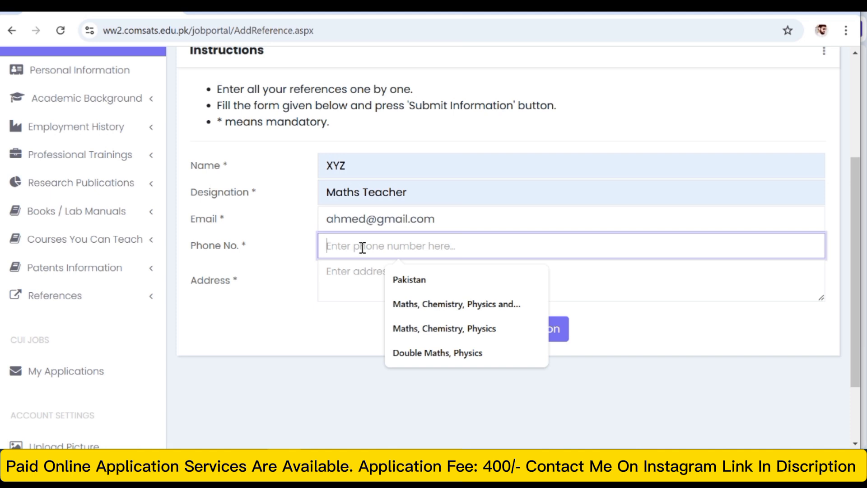
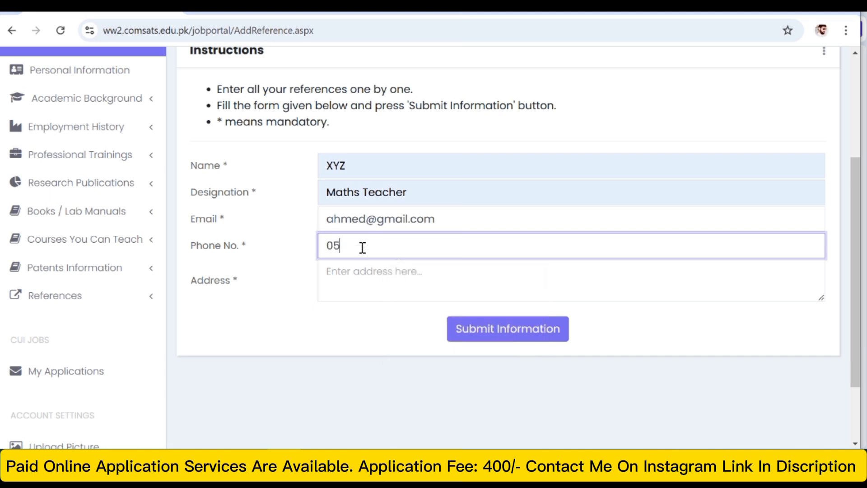
- Enter the referee's address and submit the reference information
click(357, 275)
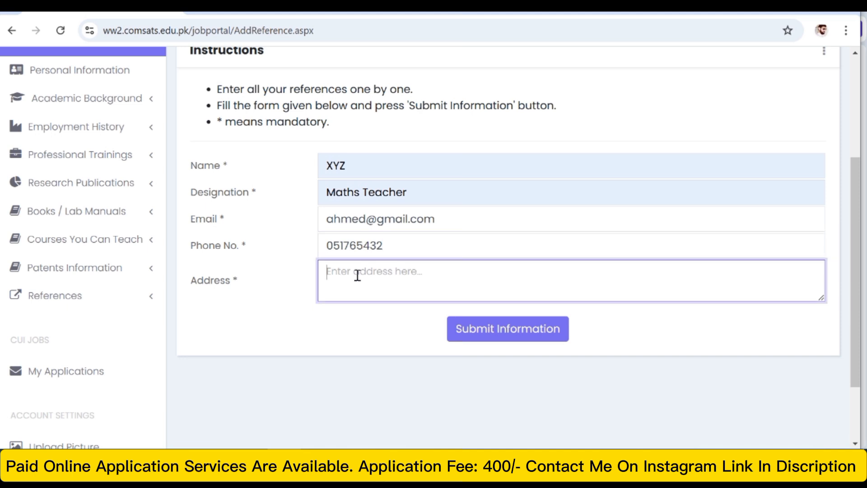
text(xyz)
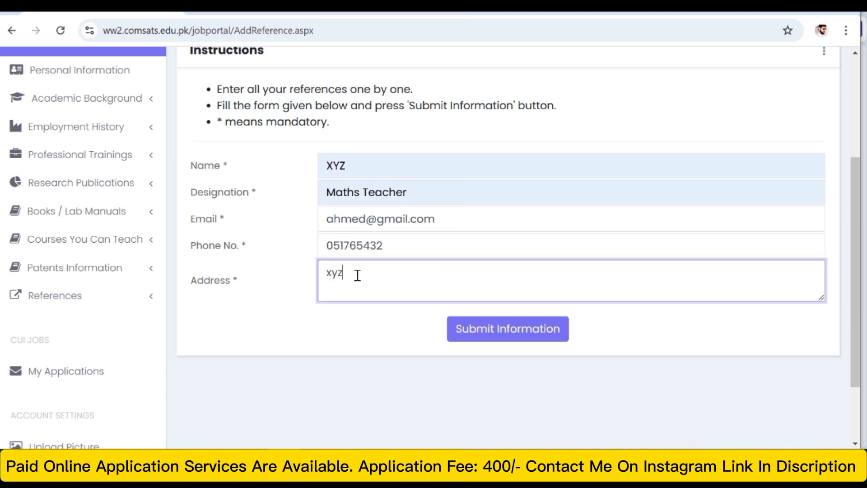
click(480, 333)
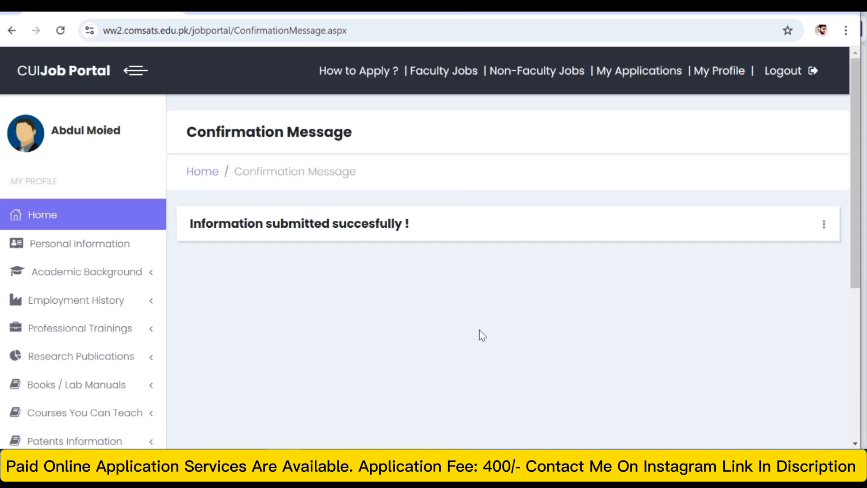
- Open the Upload Picture page to check the picture requirements, and return to the previous page
drag(856, 136, 858, 293)
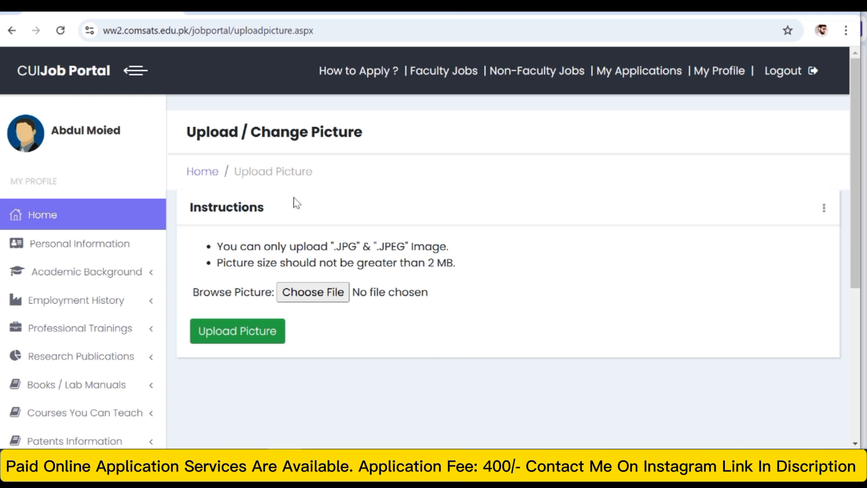
click(12, 32)
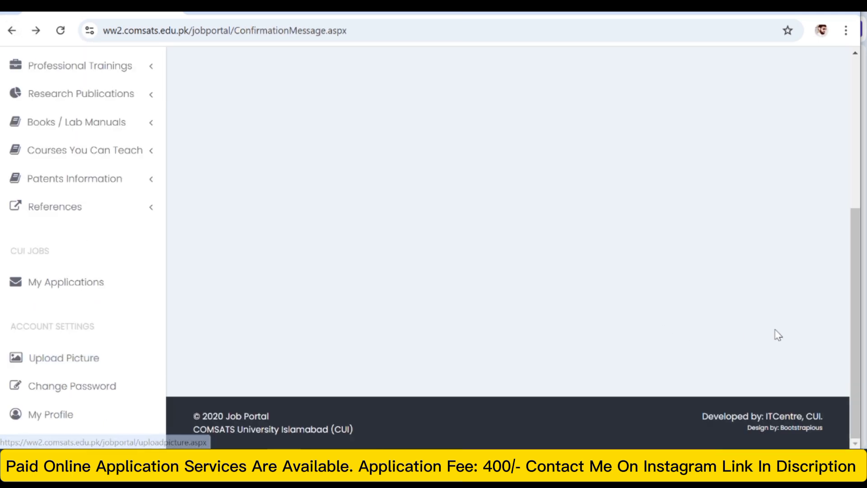
- Open the Faculty Jobs list and start an application for Lecturer Mathematics at the Islamabad Campus
drag(851, 278, 796, 94)
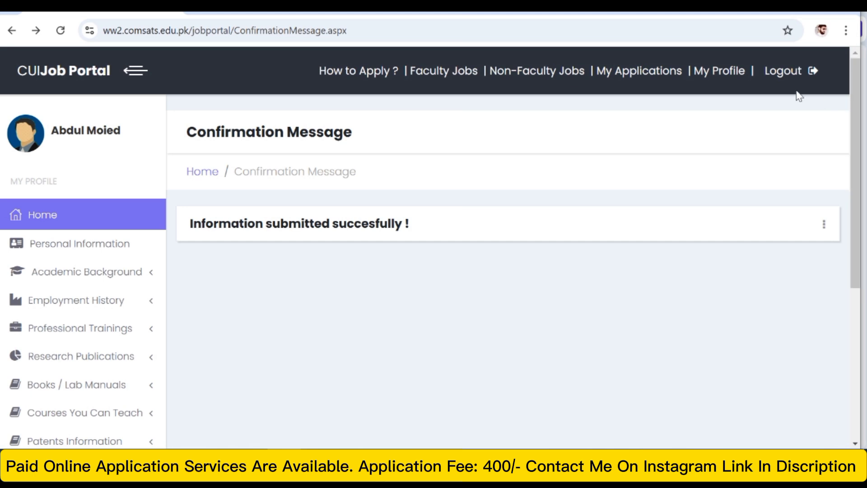
click(452, 84)
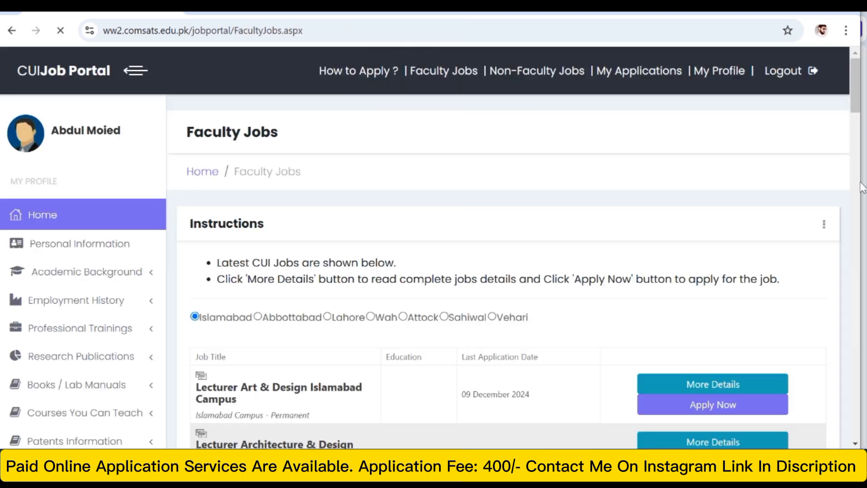
drag(853, 101, 862, 131)
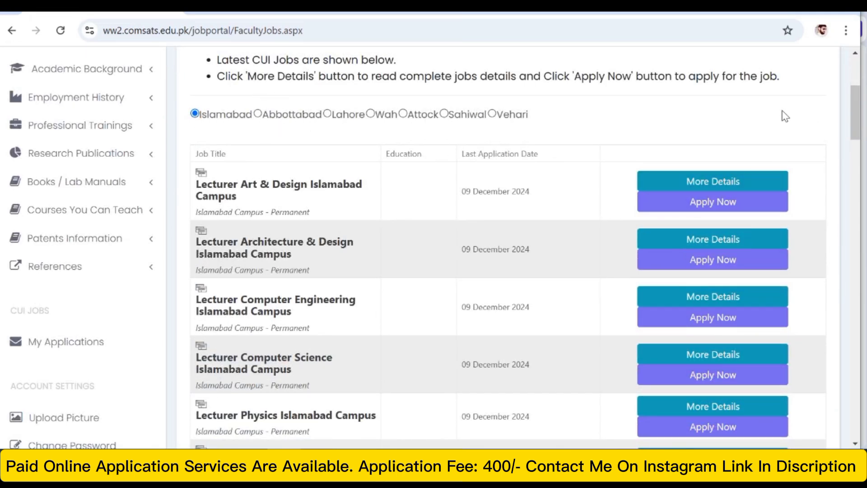
drag(852, 104, 853, 139)
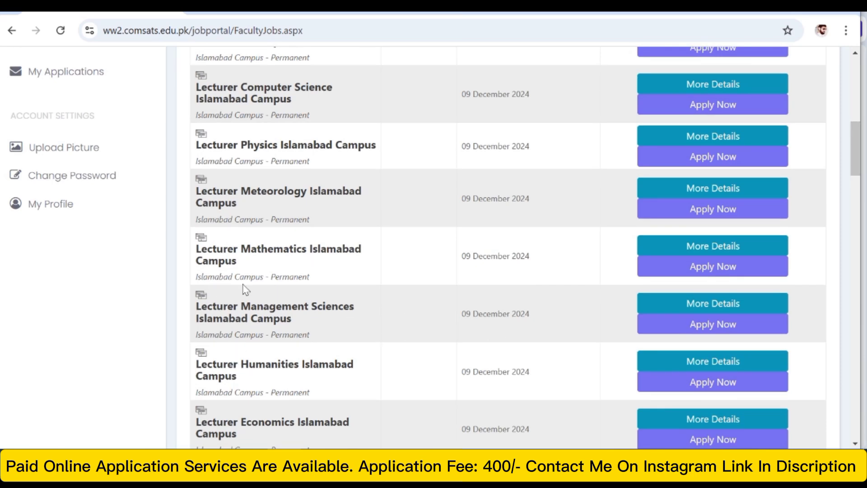
click(716, 266)
- Enter xyz as the cover letter and submit the job application
click(285, 377)
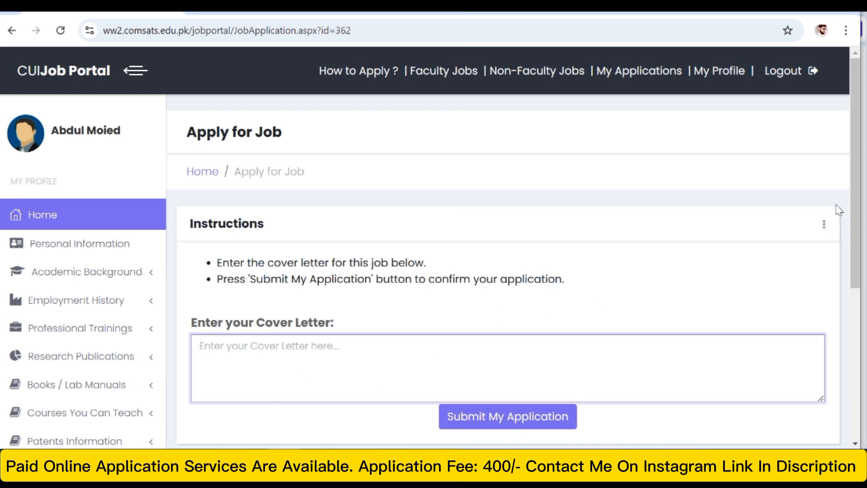
drag(852, 193, 854, 276)
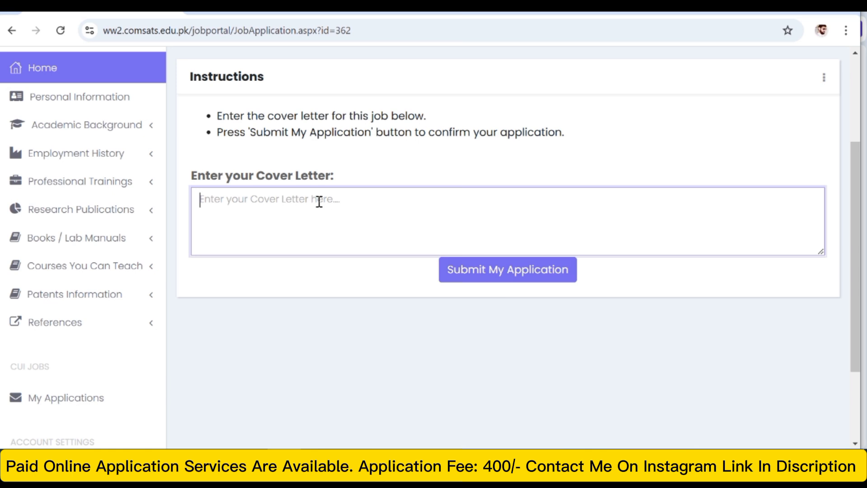
text(xyz)
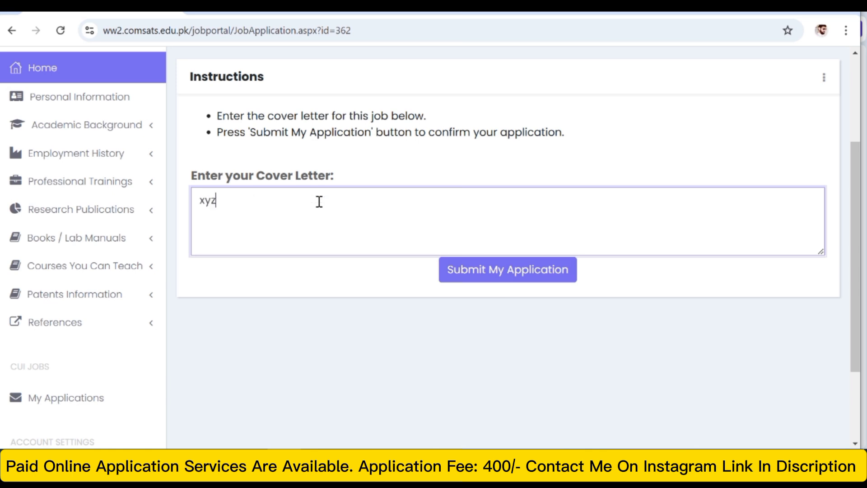
click(465, 273)
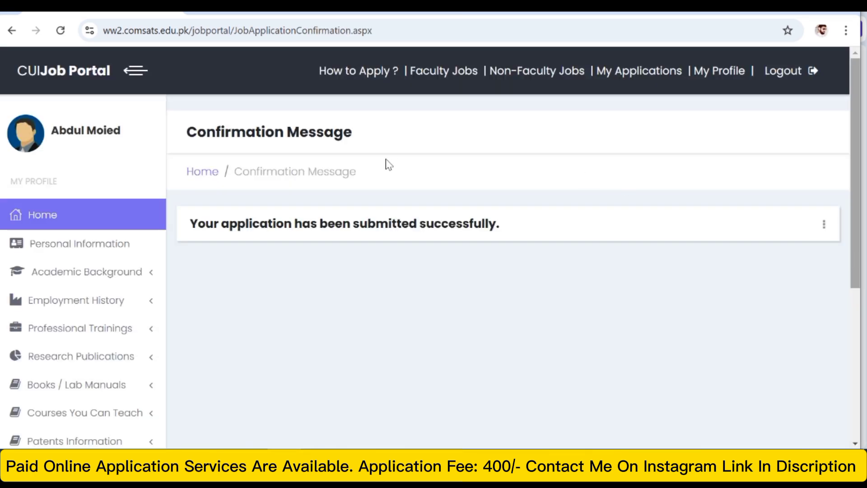
- Check the submission confirmation, and open My Applications to review the applied job's entry
drag(201, 224, 567, 241)
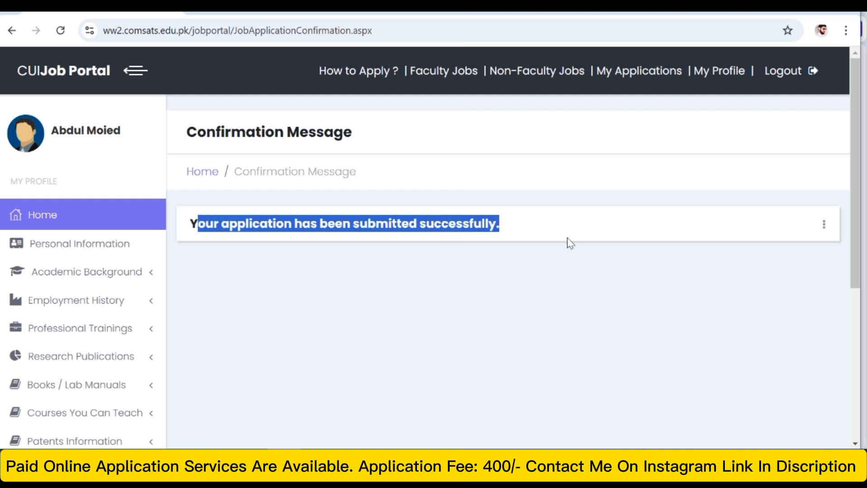
scroll(855, 225, down, 1)
drag(854, 233, 853, 275)
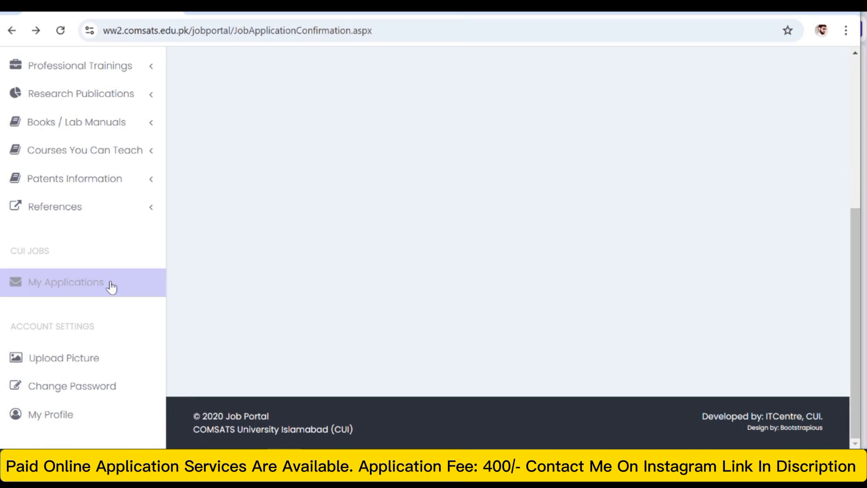
click(46, 286)
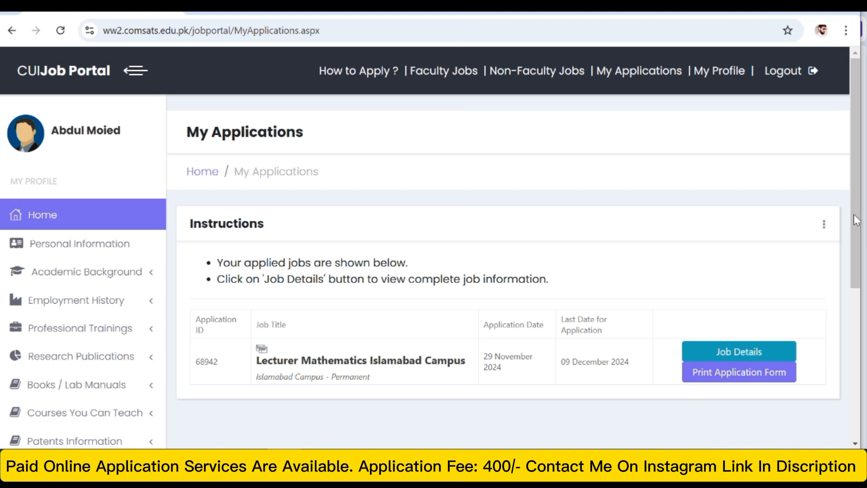
drag(861, 219, 860, 267)
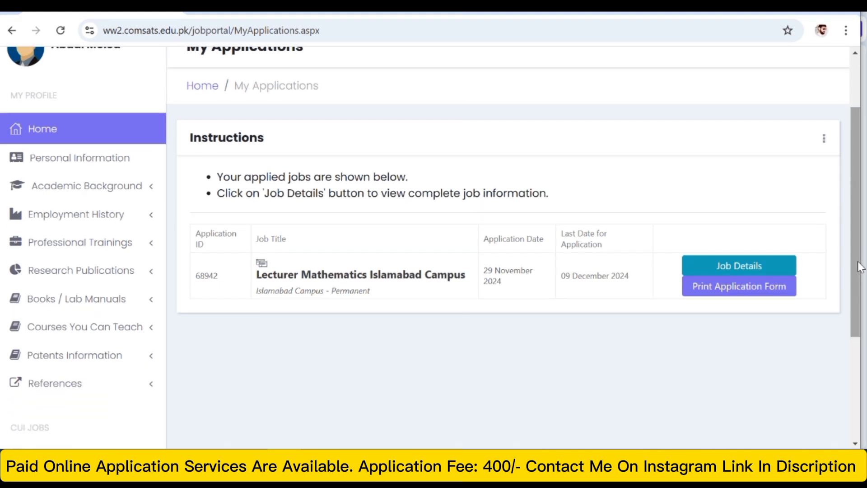